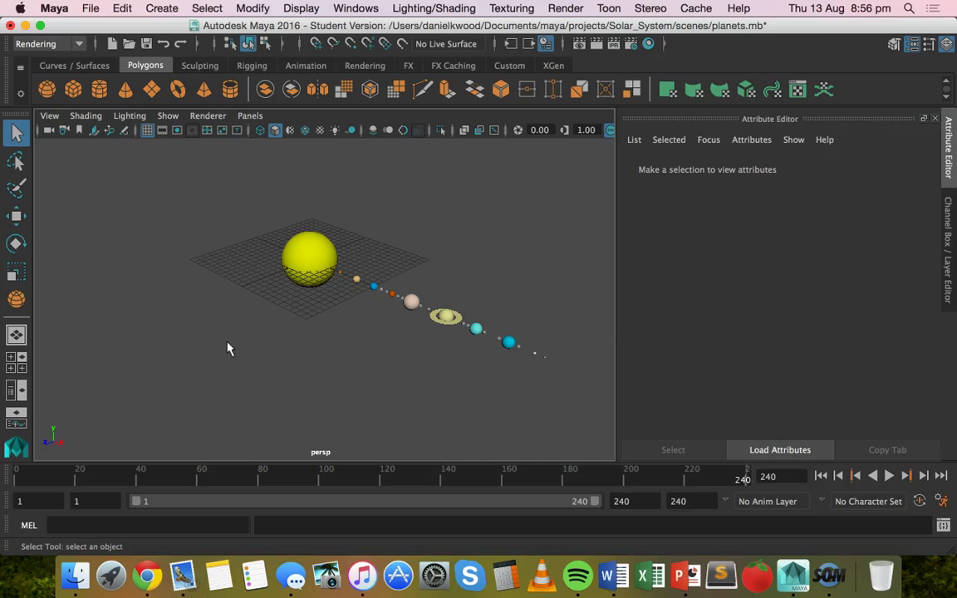
# - Assign the sun a new Surface Shader (surfaceShader1) with its Out Color set to yellow
pyautogui.scroll(1, 311, 250)
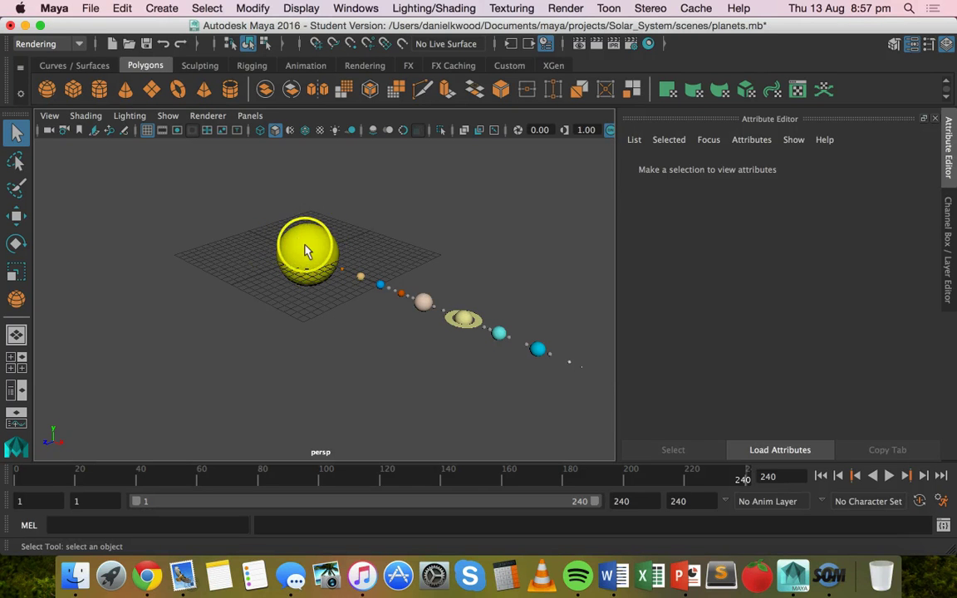
pyautogui.click(315, 250)
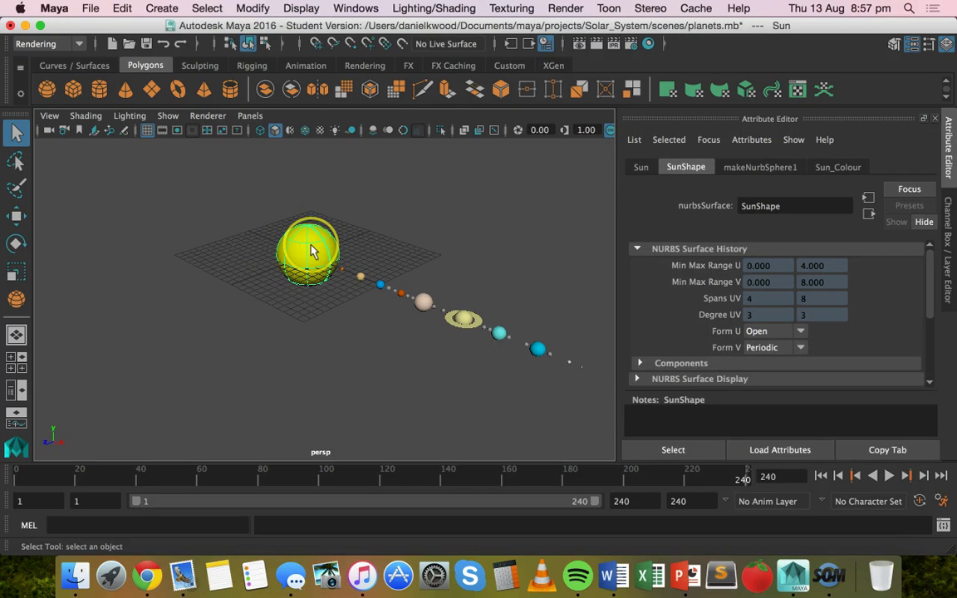
pyautogui.moveTo(314, 249); pyautogui.dragTo(329, 535, button='right')
pyautogui.scroll(-5, 446, 311)
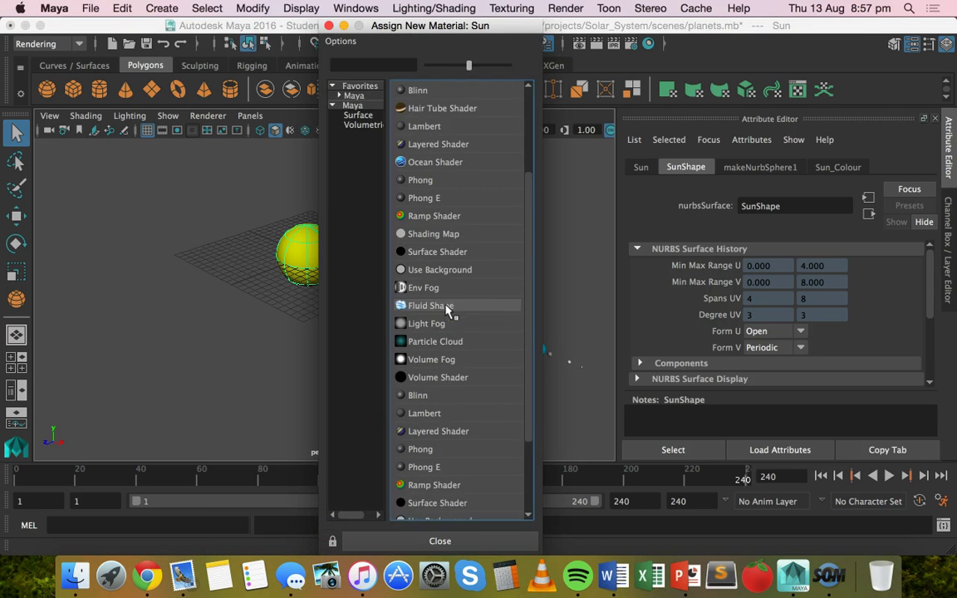
pyautogui.click(458, 360)
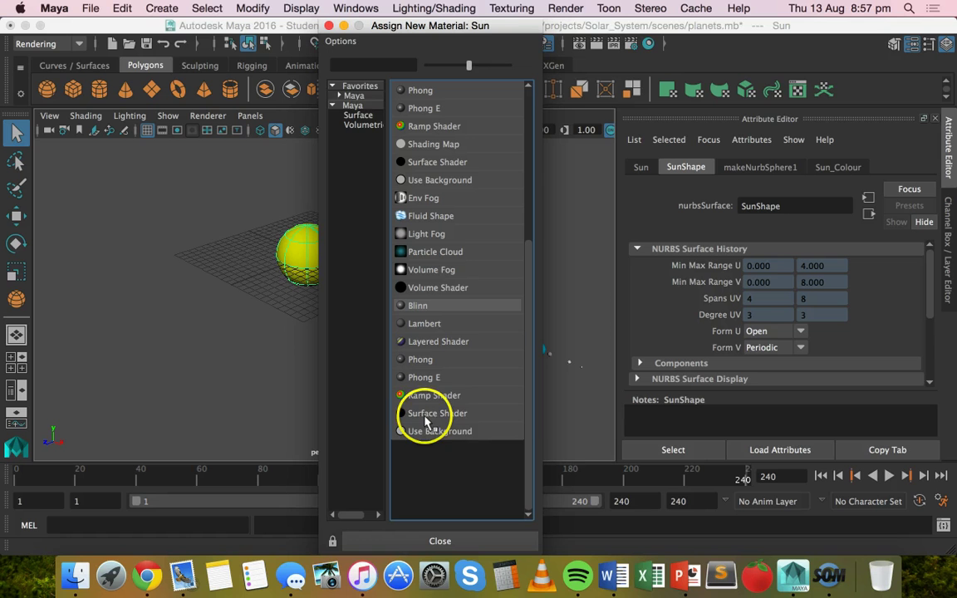
pyautogui.click(449, 415)
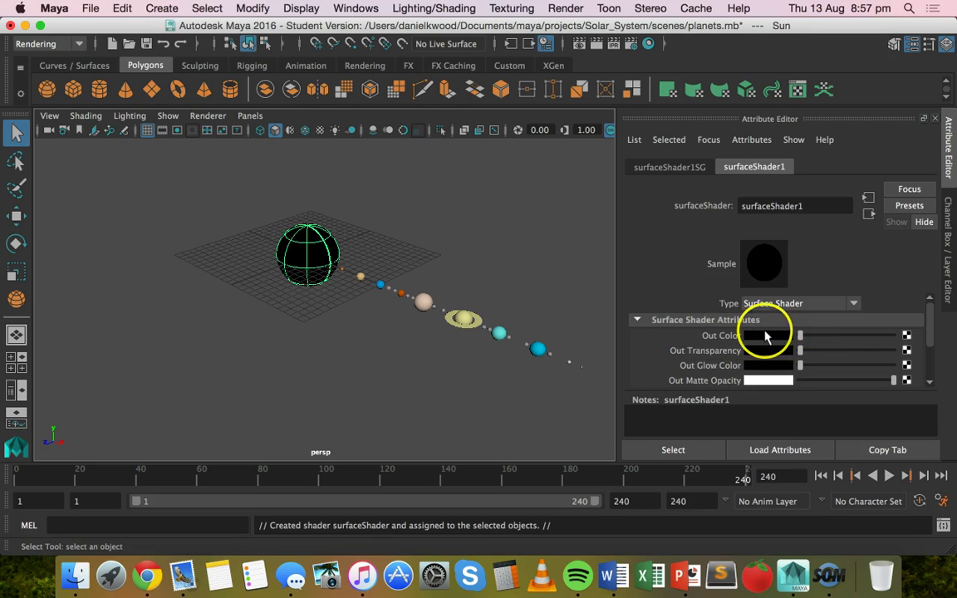
pyautogui.click(766, 337)
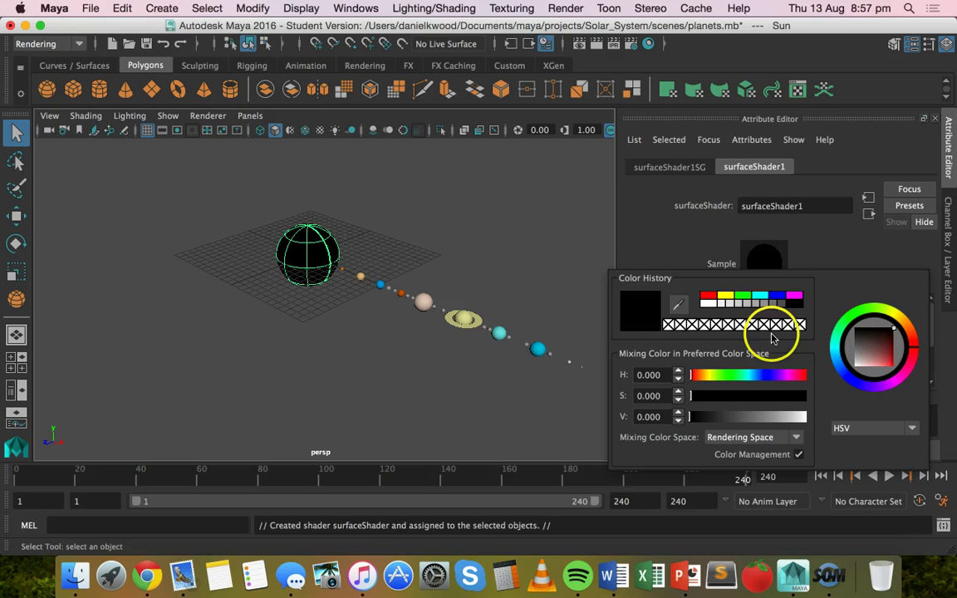
pyautogui.click(729, 298)
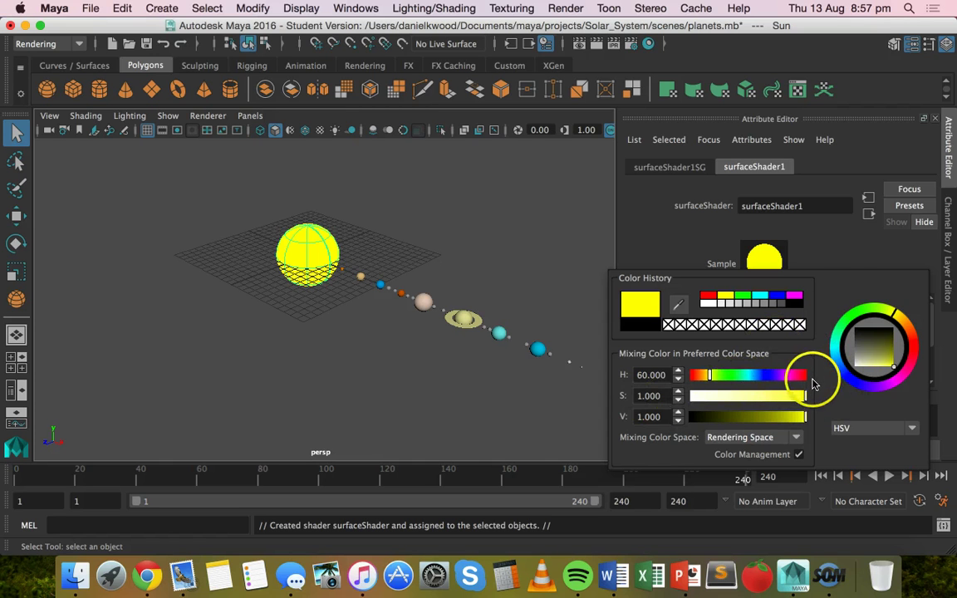
# - Set surfaceShader1's Out Glow Color to pale yellow (S 0.434, V about 0.6), nudged slightly brighter
pyautogui.click(829, 261)
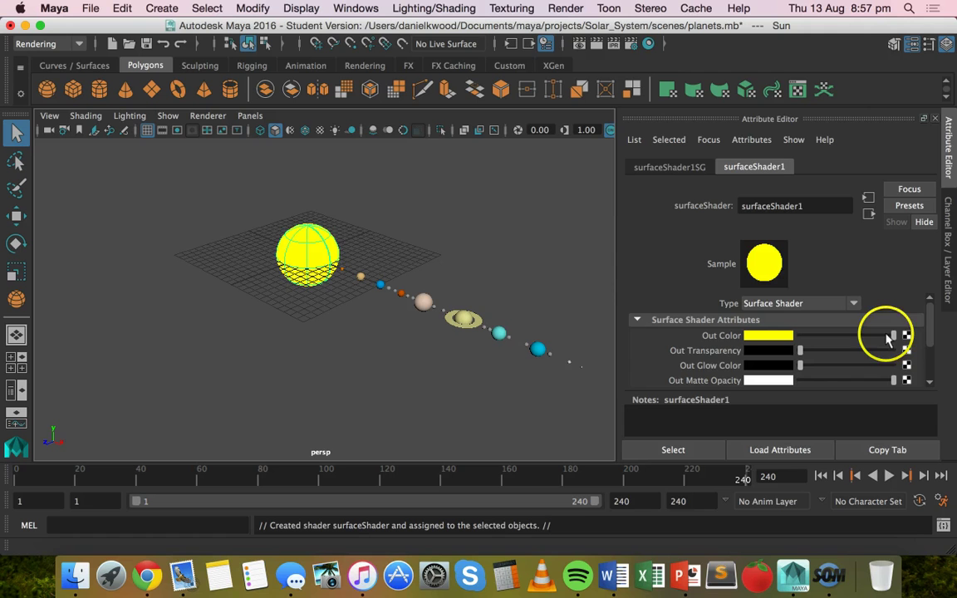
pyautogui.moveTo(886, 335)
pyautogui.mouseDown()
pyautogui.moveTo(869, 337)
pyautogui.moveTo(902, 341)
pyautogui.mouseUp()
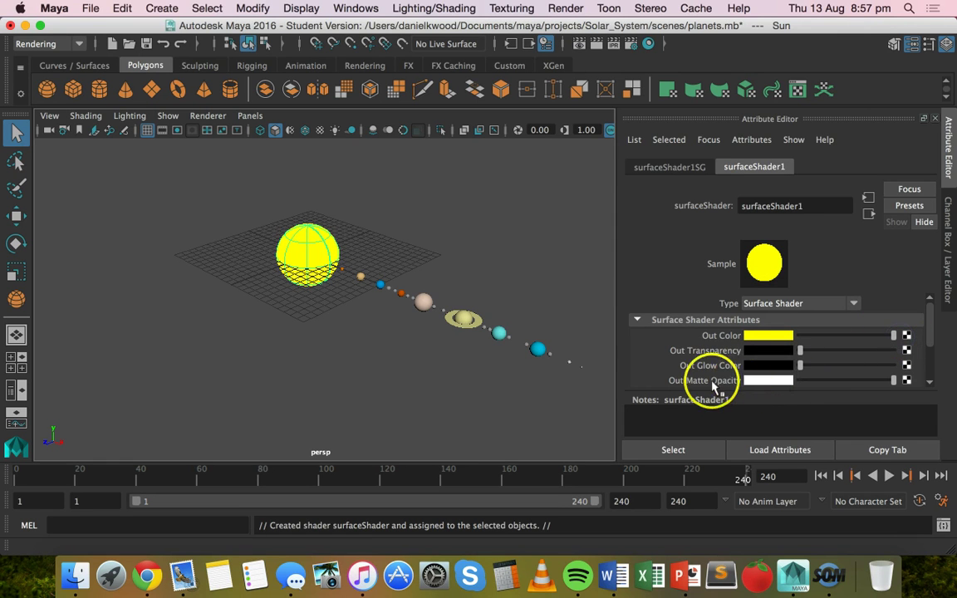
pyautogui.scroll(-1, 712, 384)
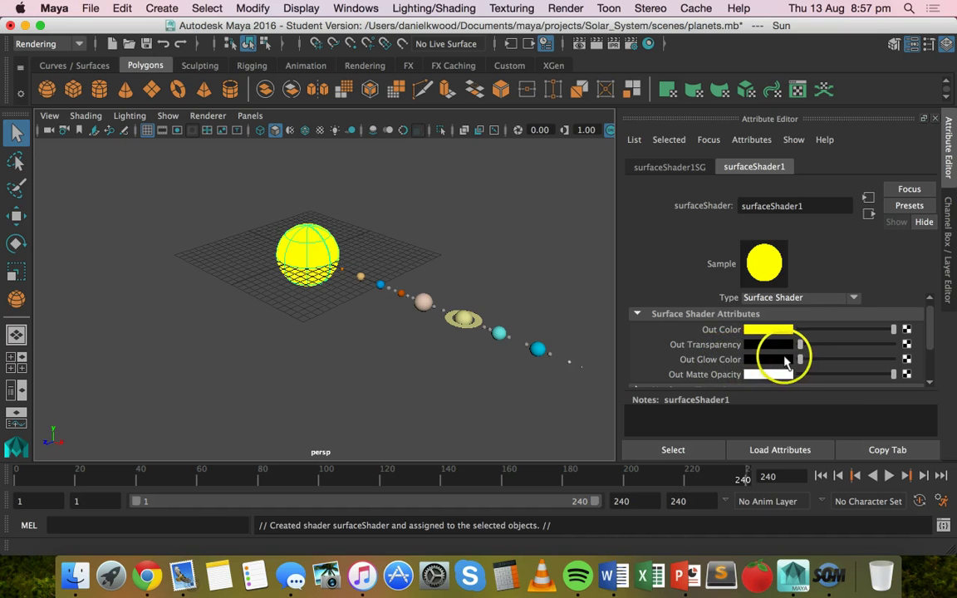
pyautogui.click(783, 362)
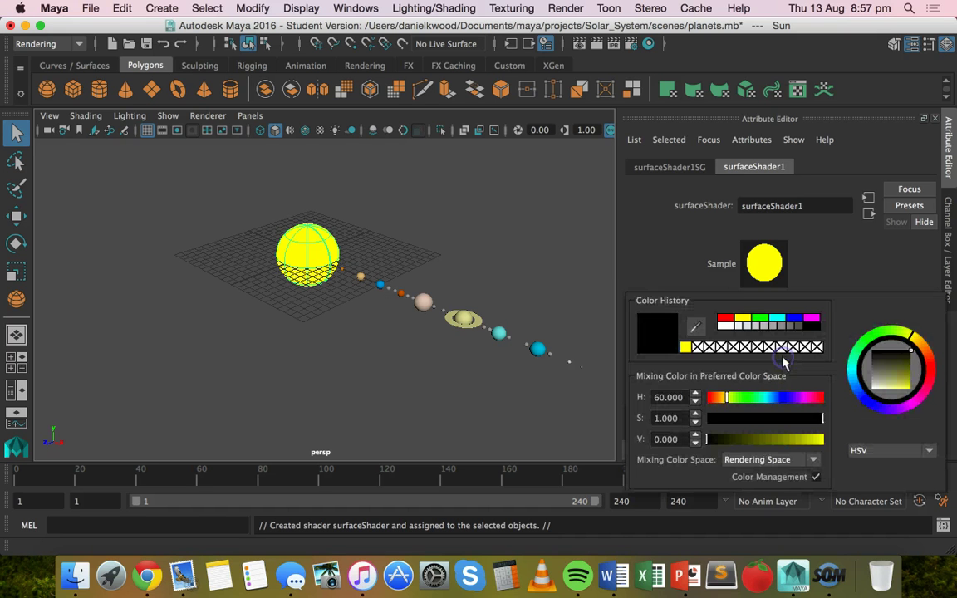
pyautogui.click(742, 318)
pyautogui.moveTo(816, 415); pyautogui.dragTo(758, 418)
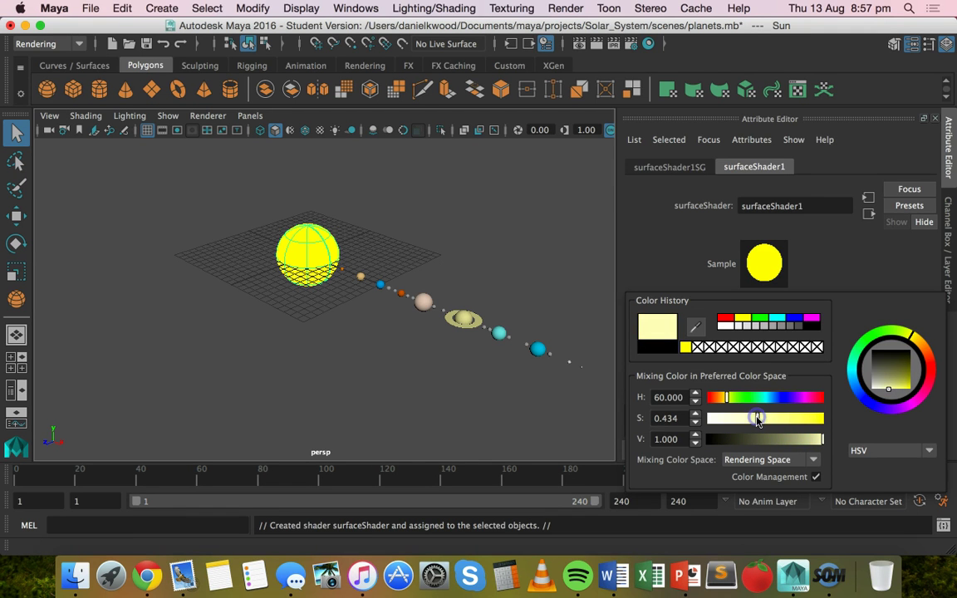
pyautogui.moveTo(819, 439)
pyautogui.mouseDown()
pyautogui.moveTo(796, 444)
pyautogui.moveTo(804, 441)
pyautogui.mouseUp()
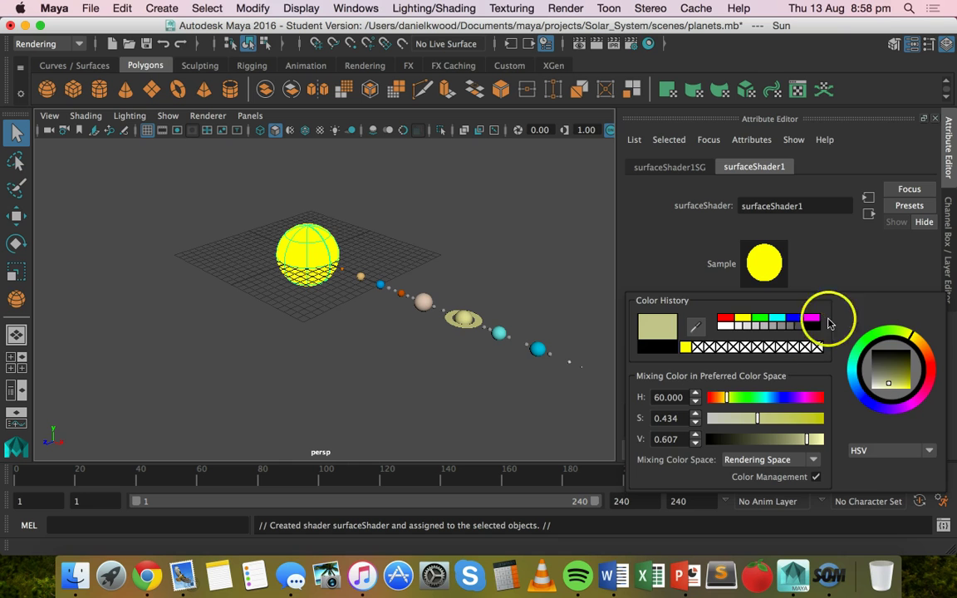
pyautogui.click(782, 220)
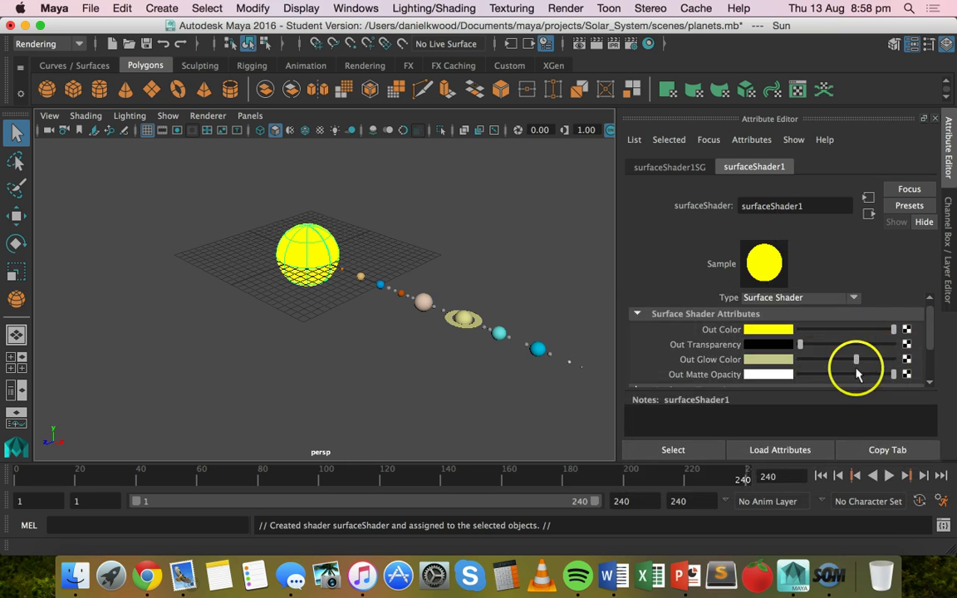
pyautogui.moveTo(856, 360)
pyautogui.mouseDown()
pyautogui.moveTo(845, 359)
pyautogui.moveTo(865, 363)
pyautogui.moveTo(857, 371)
pyautogui.mouseUp()
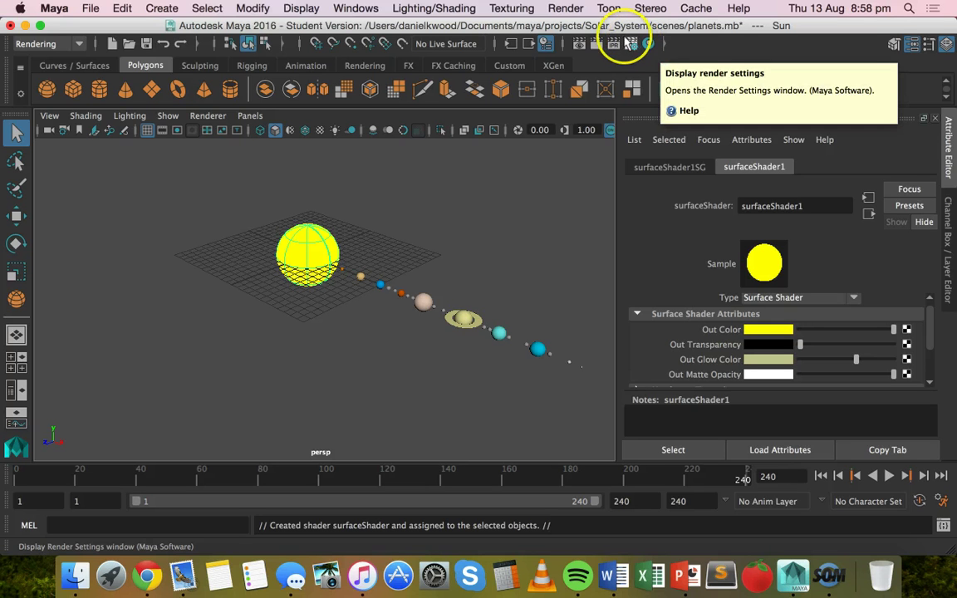
pyautogui.click(570, 7)
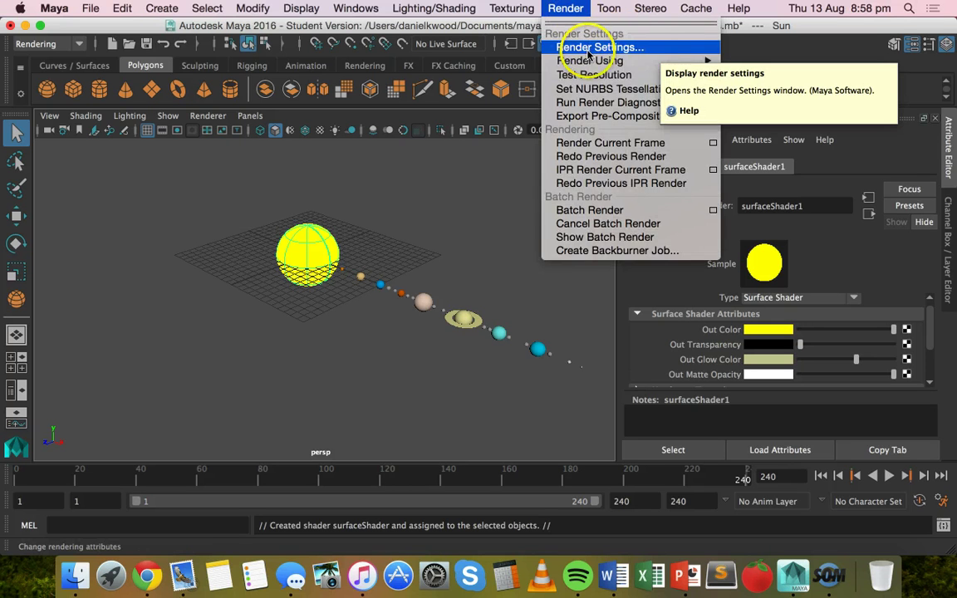
pyautogui.click(574, 8)
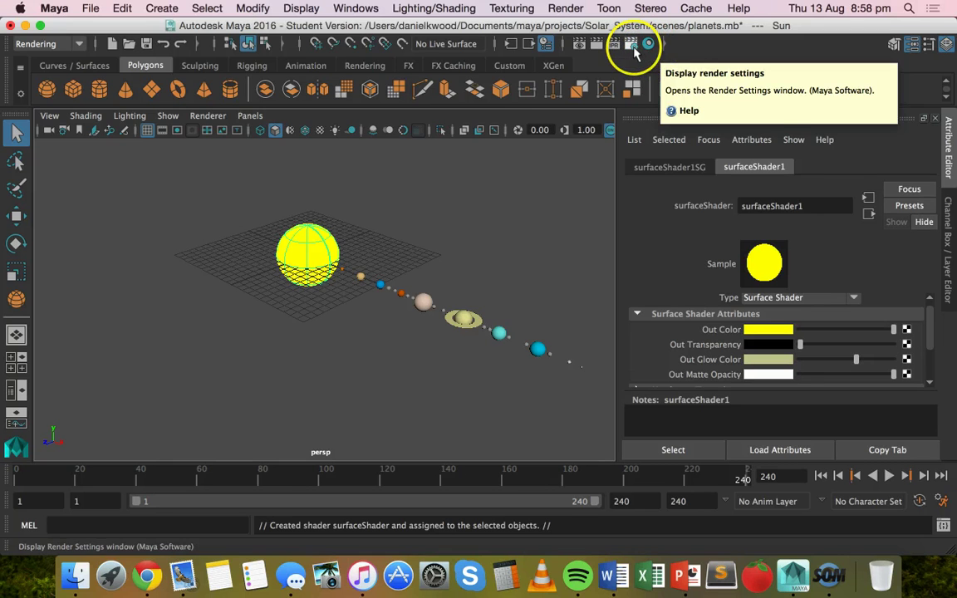
pyautogui.click(632, 44)
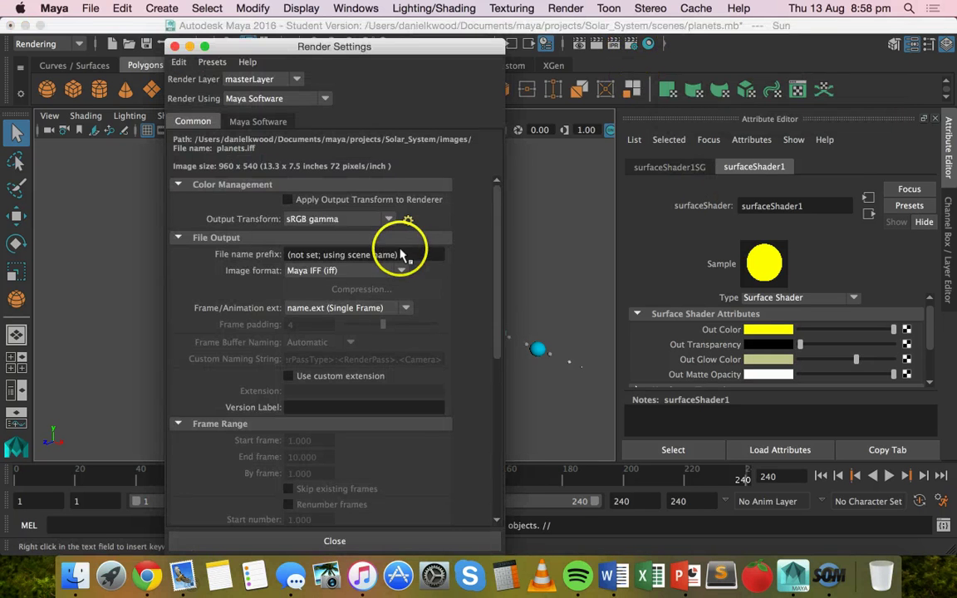
pyautogui.scroll(-10, 400, 255)
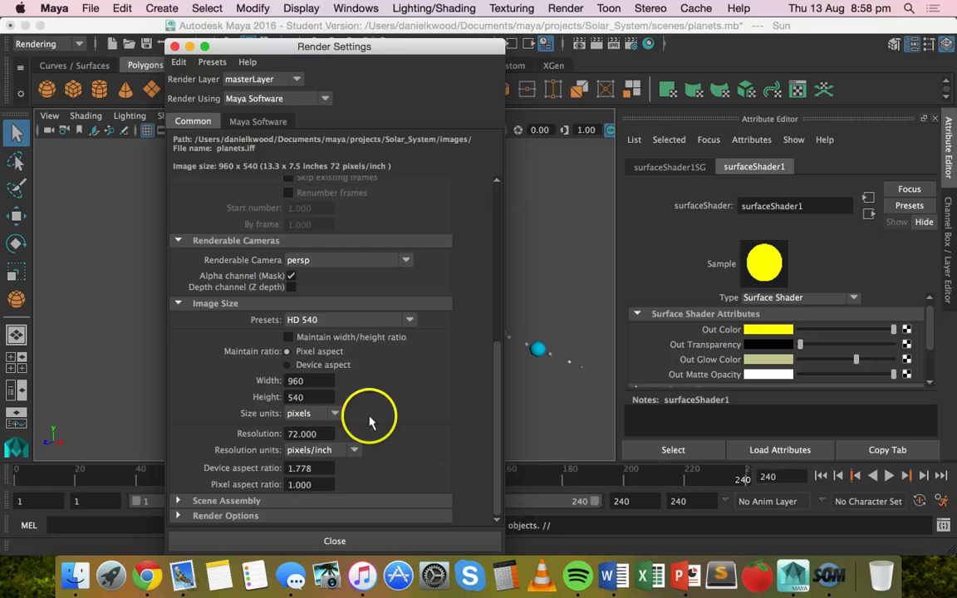
pyautogui.click(226, 515)
pyautogui.scroll(-3, 352, 403)
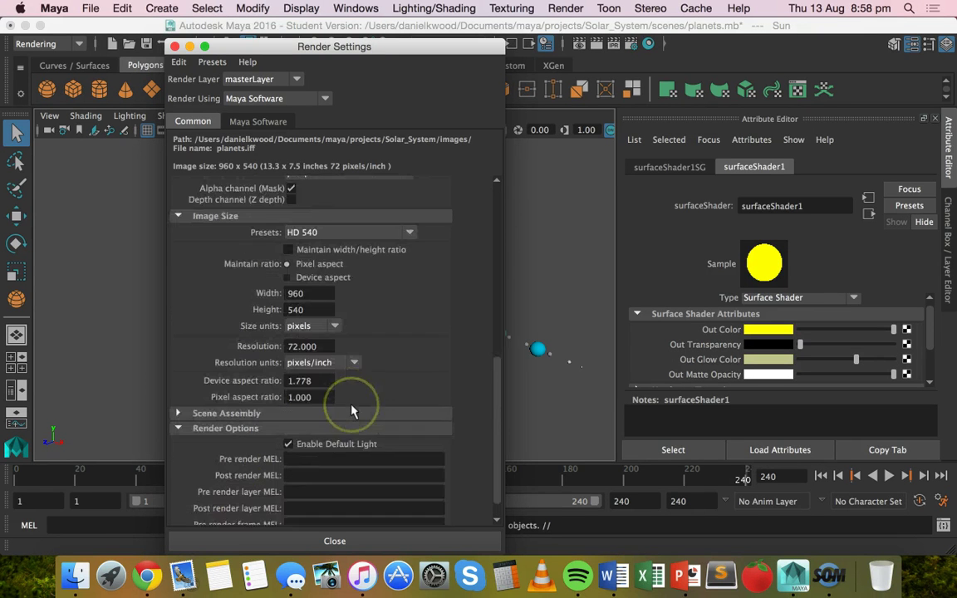
pyautogui.click(288, 417)
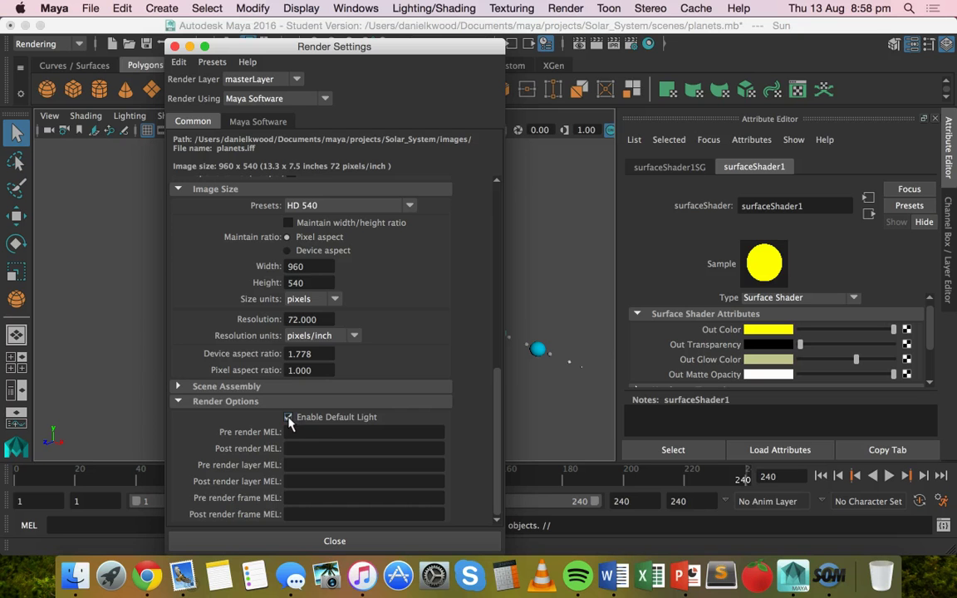
pyautogui.click(287, 418)
pyautogui.click(322, 540)
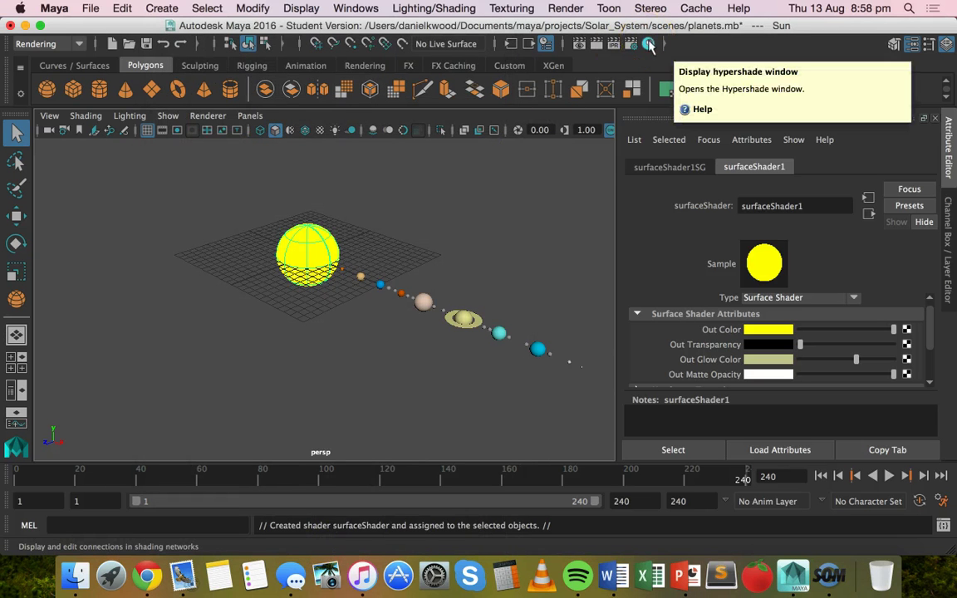
# - Render the current frame in Render View to check the sun's glow
pyautogui.click(581, 42)
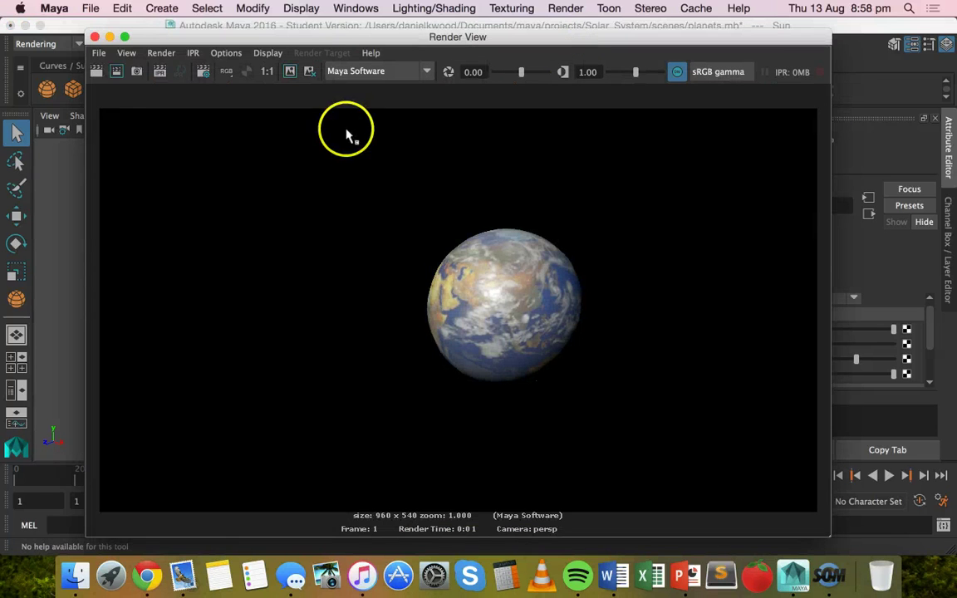
pyautogui.click(100, 72)
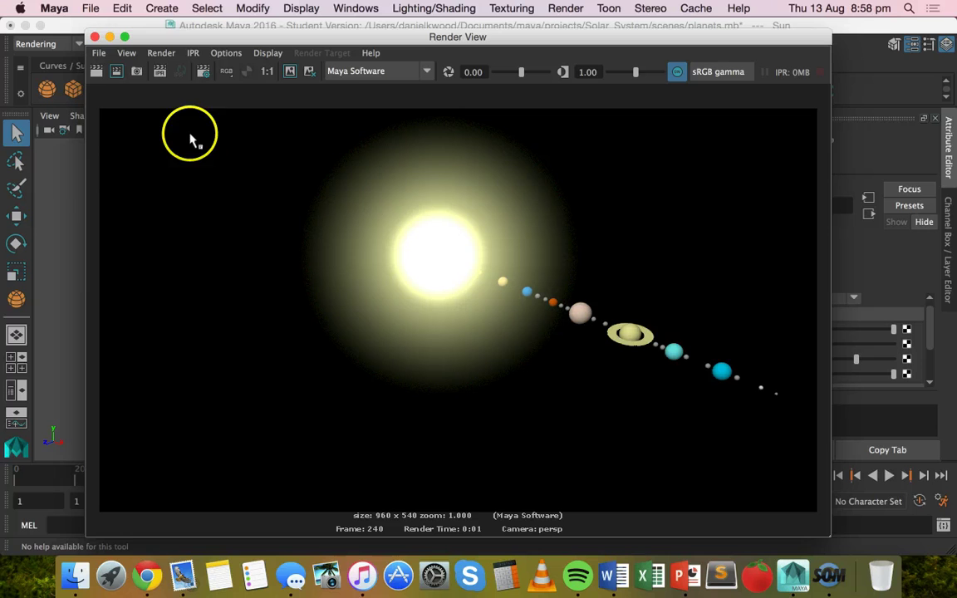
pyautogui.click(98, 73)
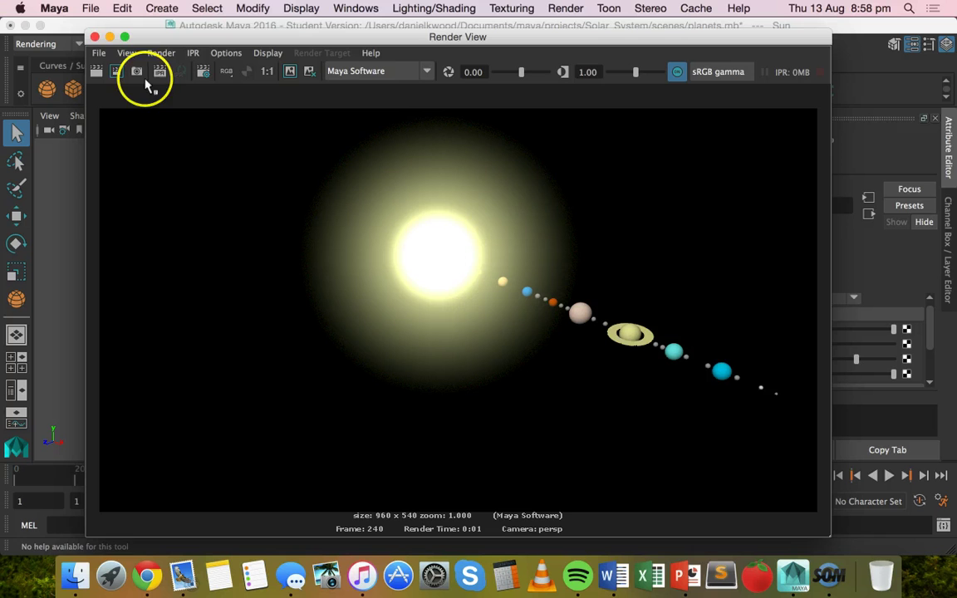
# - Lower the Out Glow Color slightly and re-render frame 240 to see the softer halo
pyautogui.click(95, 37)
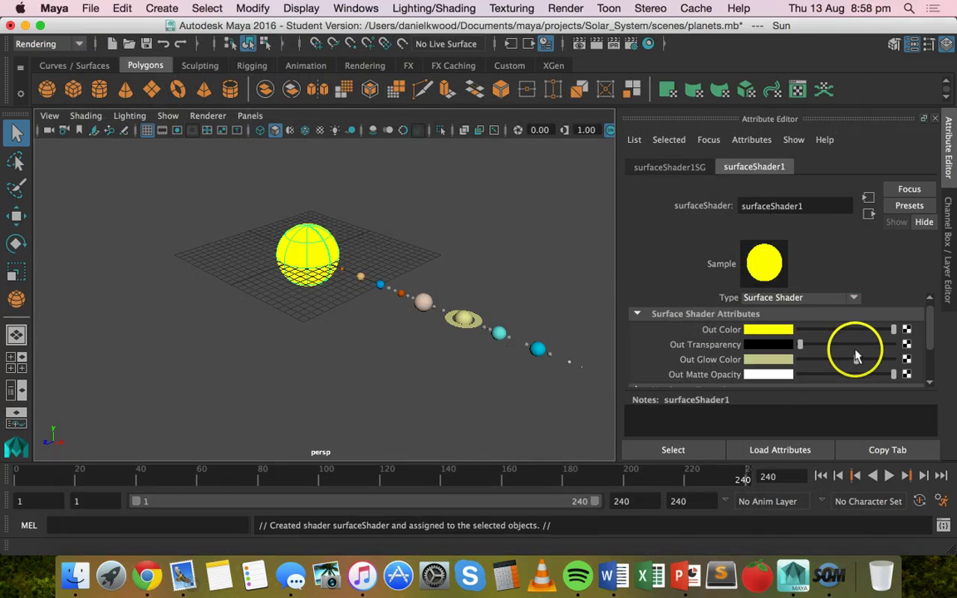
pyautogui.moveTo(857, 361); pyautogui.dragTo(842, 367)
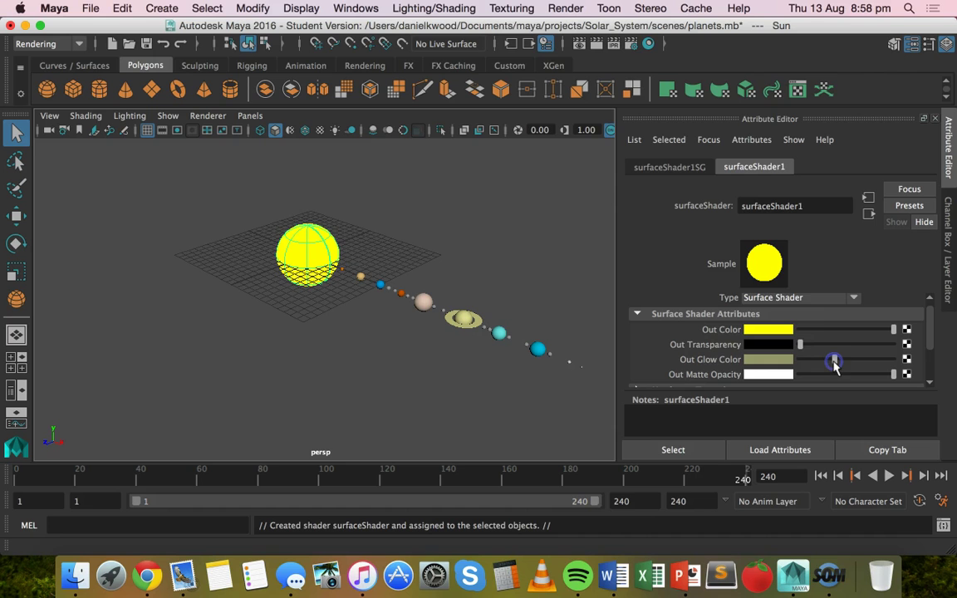
pyautogui.click(513, 42)
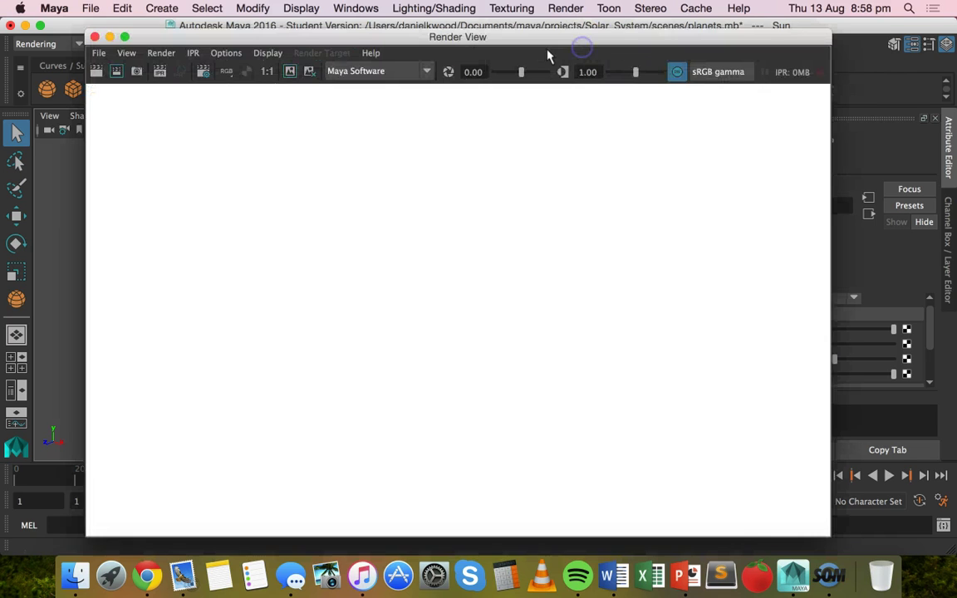
pyautogui.click(96, 72)
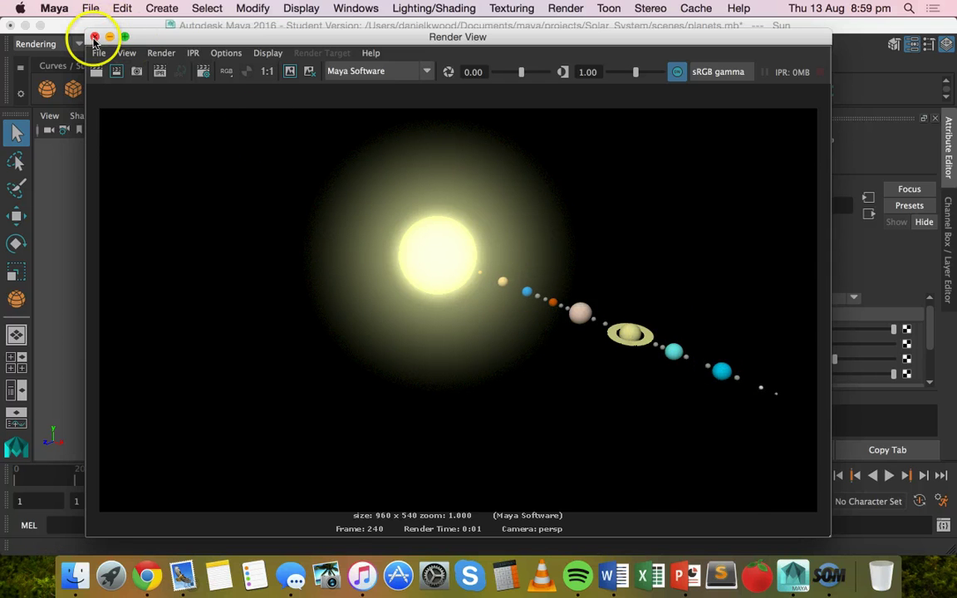
# - Uncheck Enable Default Light in the Render Settings' Render Options
pyautogui.click(94, 37)
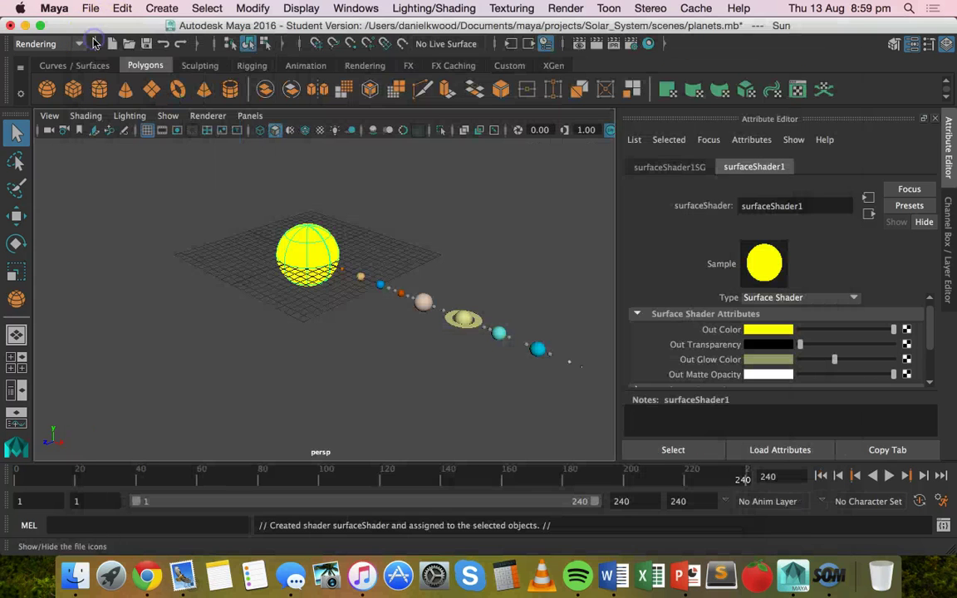
pyautogui.click(630, 45)
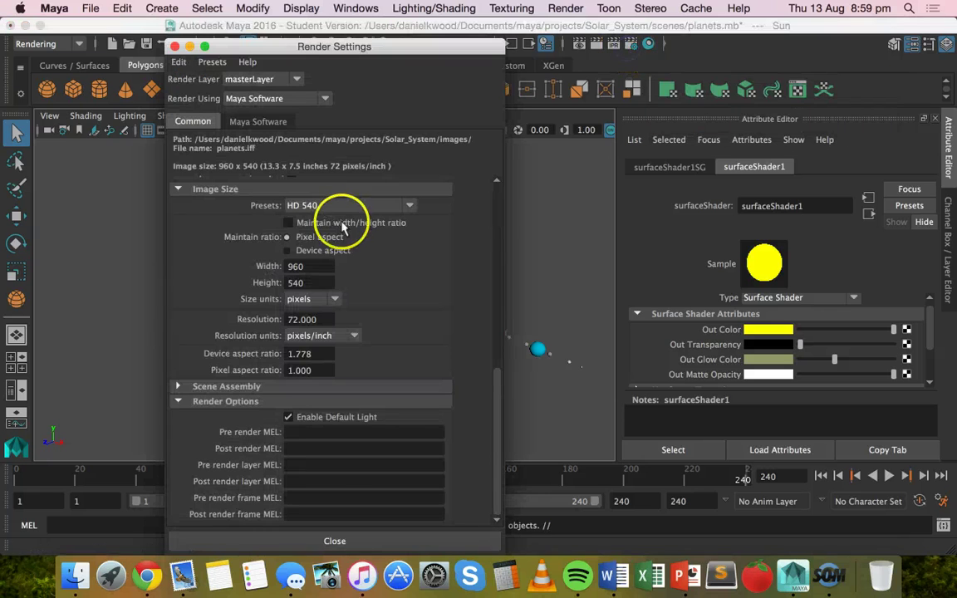
pyautogui.click(287, 417)
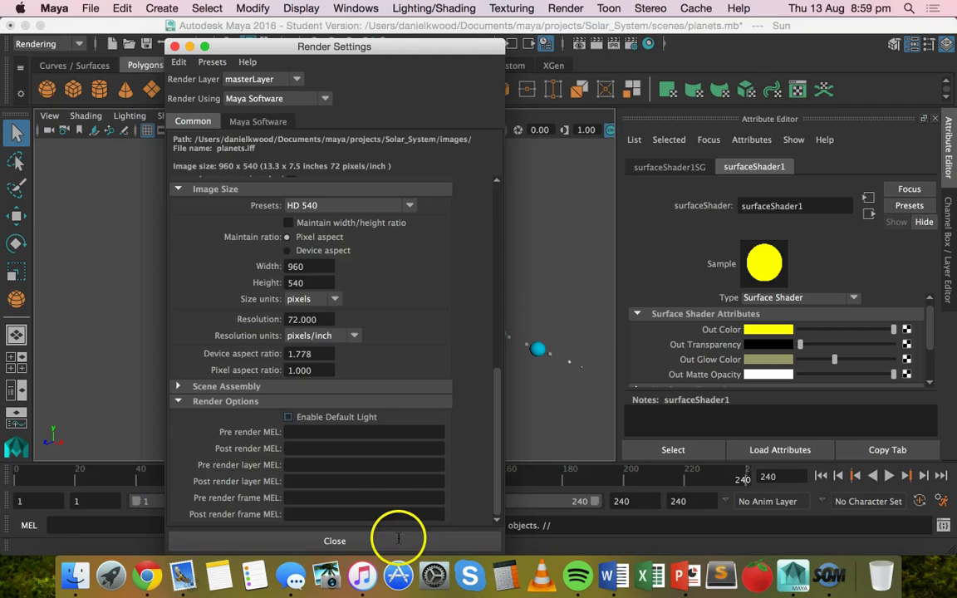
pyautogui.click(336, 540)
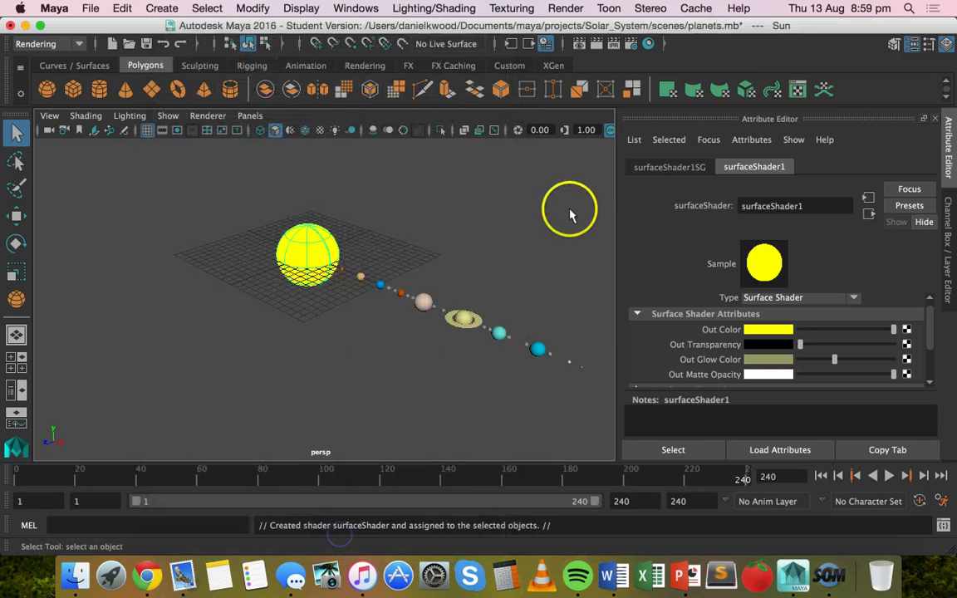
# - Re-render frame 240 to see only the glowing sun with unlit planets, then close Render View
pyautogui.click(582, 50)
pyautogui.click(100, 72)
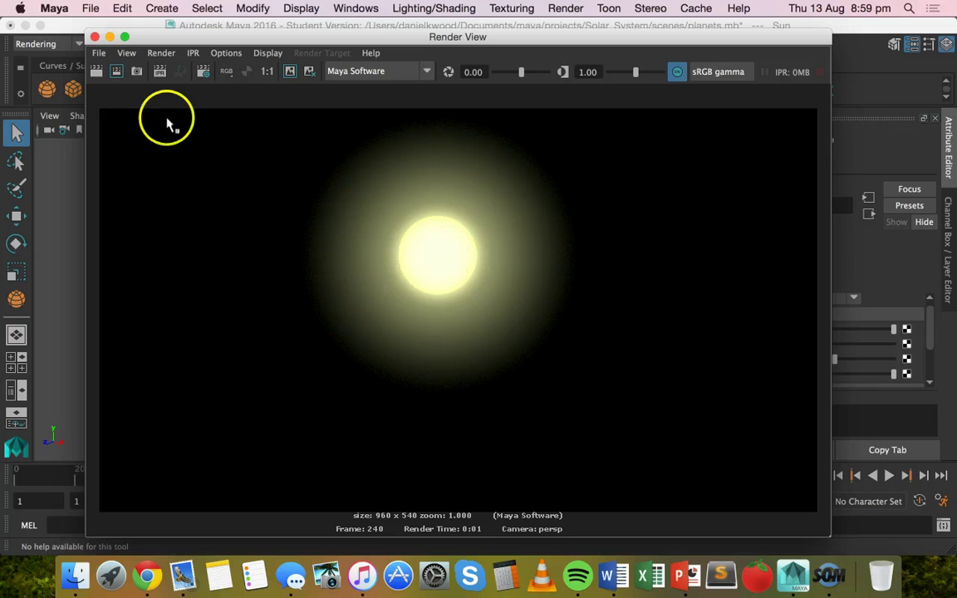
pyautogui.click(94, 37)
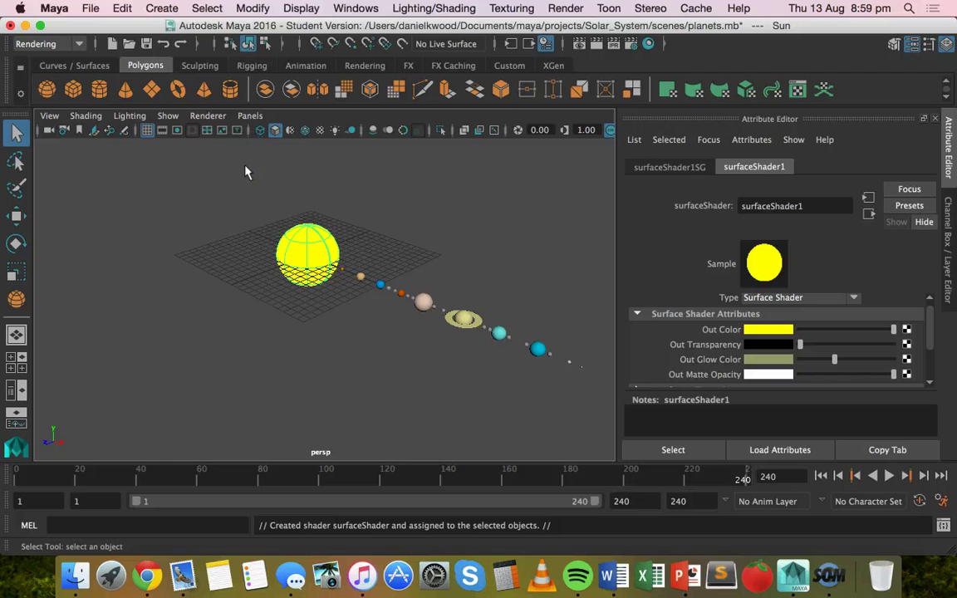
# - Create a point light, pointLight1, at the sun's centre via Create > Lights
pyautogui.click(162, 8)
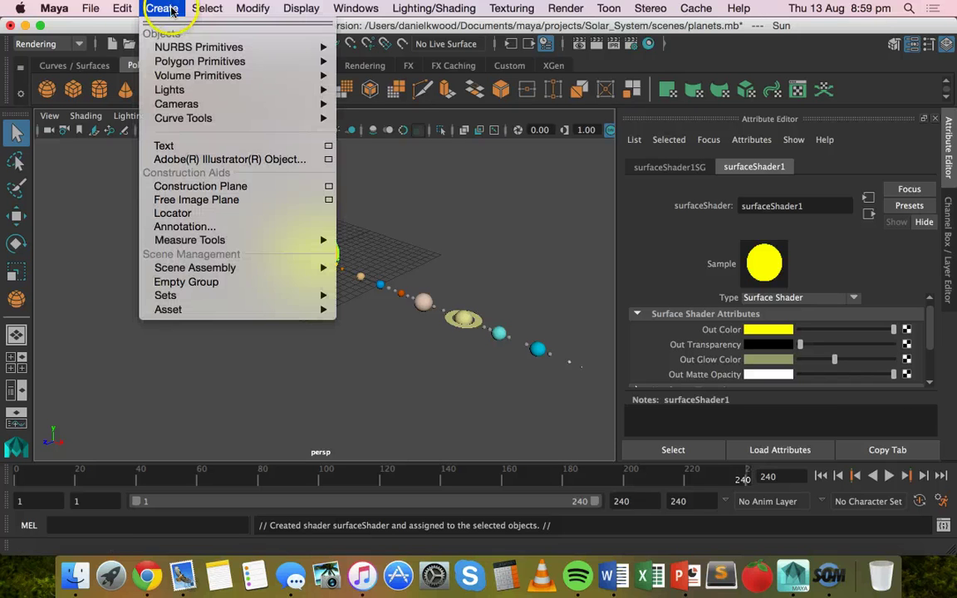
pyautogui.moveTo(182, 94)
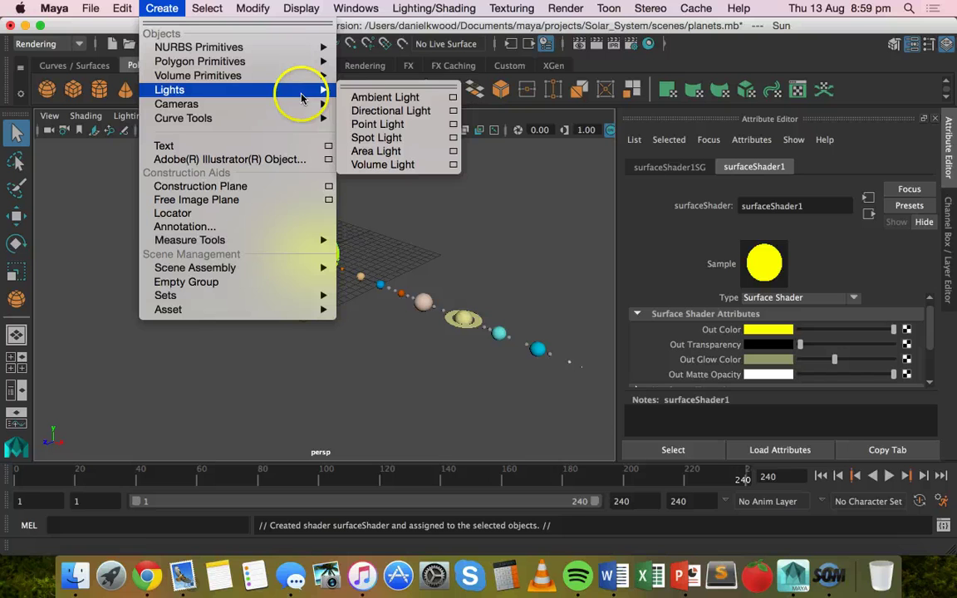
pyautogui.click(378, 125)
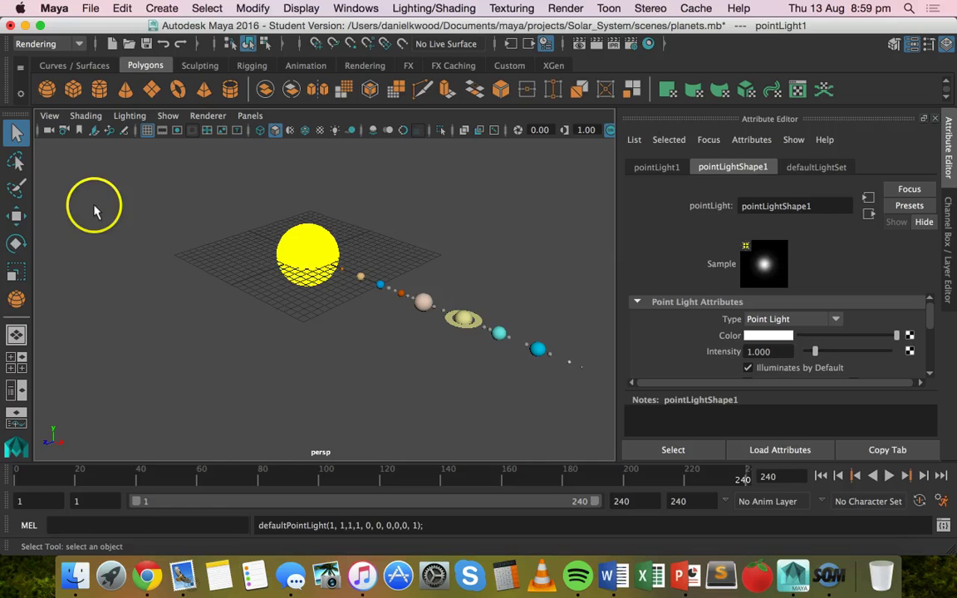
# - Test-move the point light along X, then undo to return it to the sun's centre
pyautogui.click(18, 218)
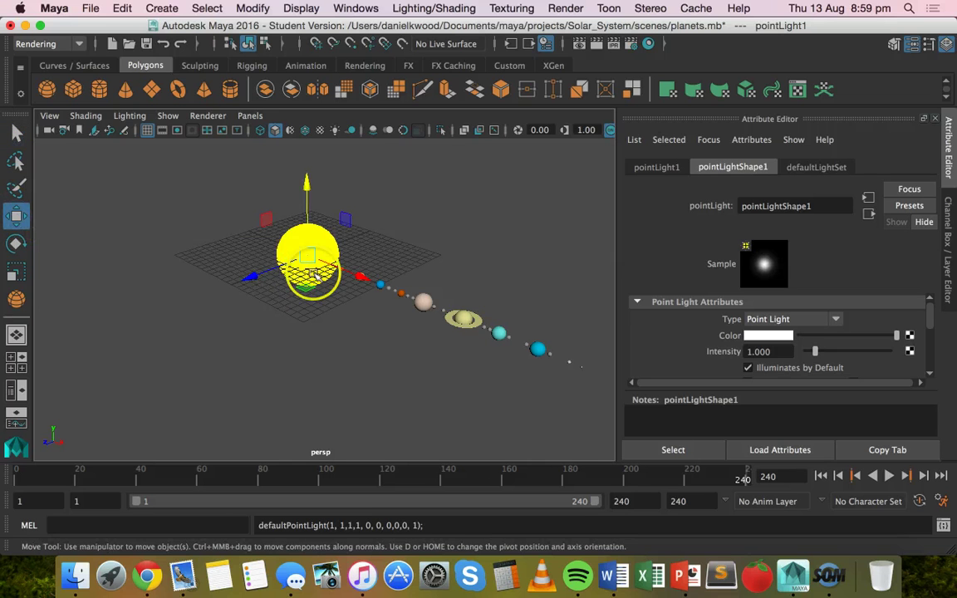
pyautogui.moveTo(366, 283); pyautogui.dragTo(414, 305)
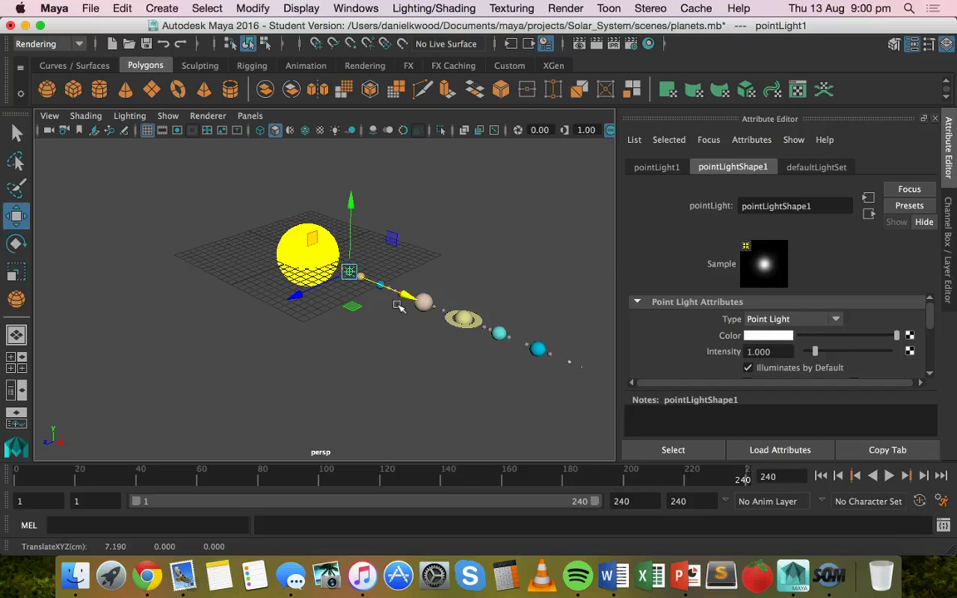
pyautogui.press('z')
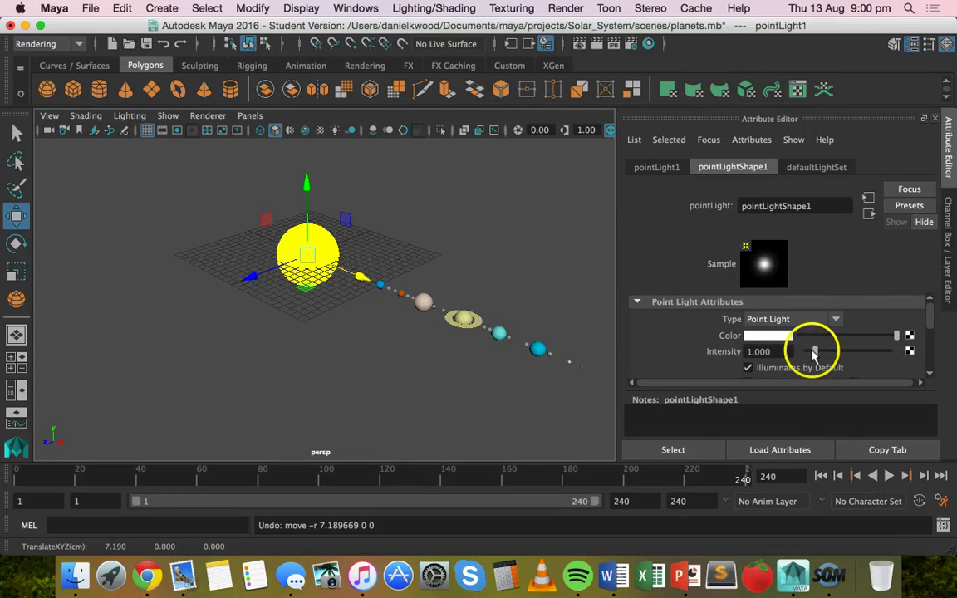
# - Redo the frame 240 render to see pointLight1 faintly lighting the planets, then close Render View
pyautogui.click(652, 338)
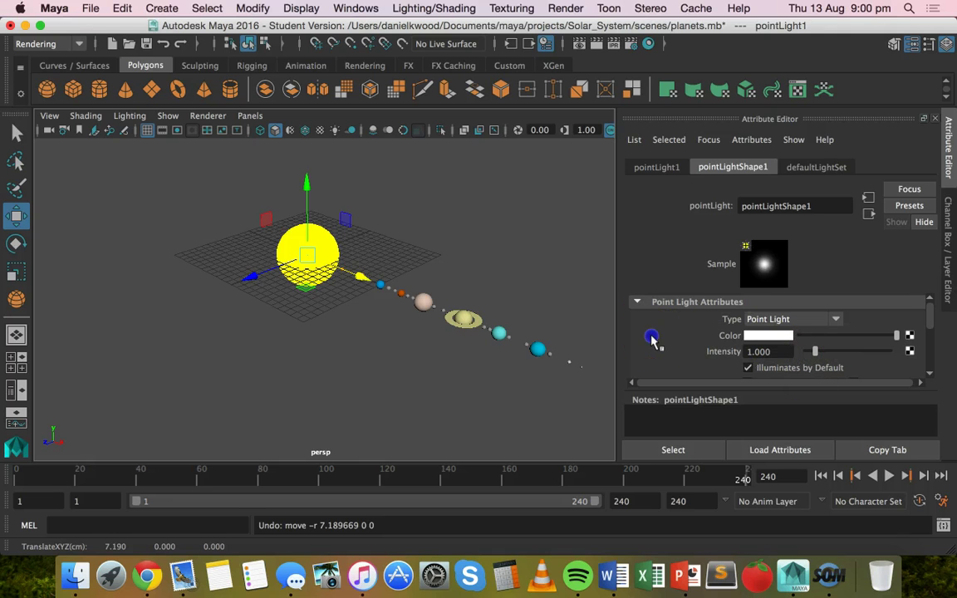
pyautogui.click(579, 46)
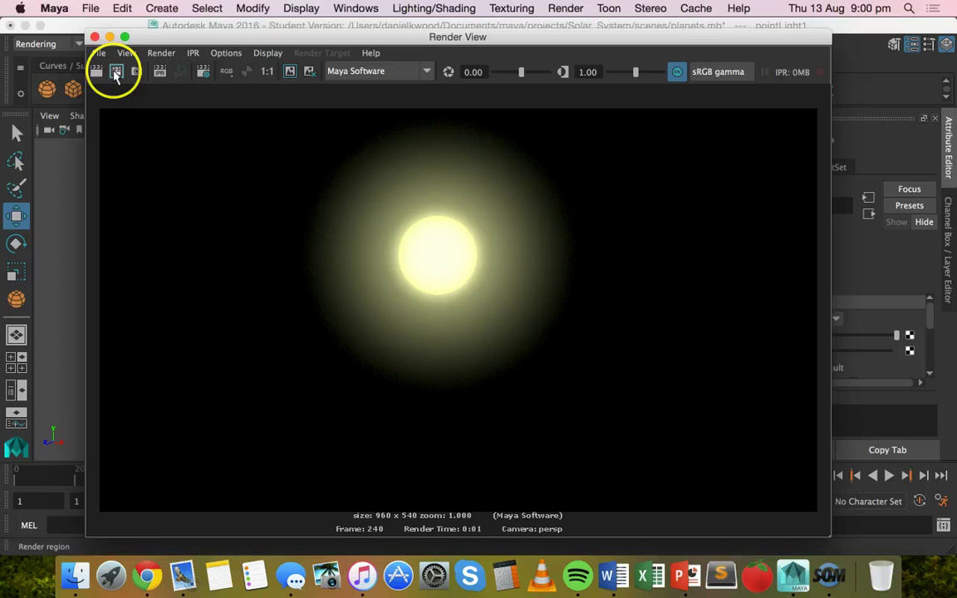
pyautogui.click(98, 71)
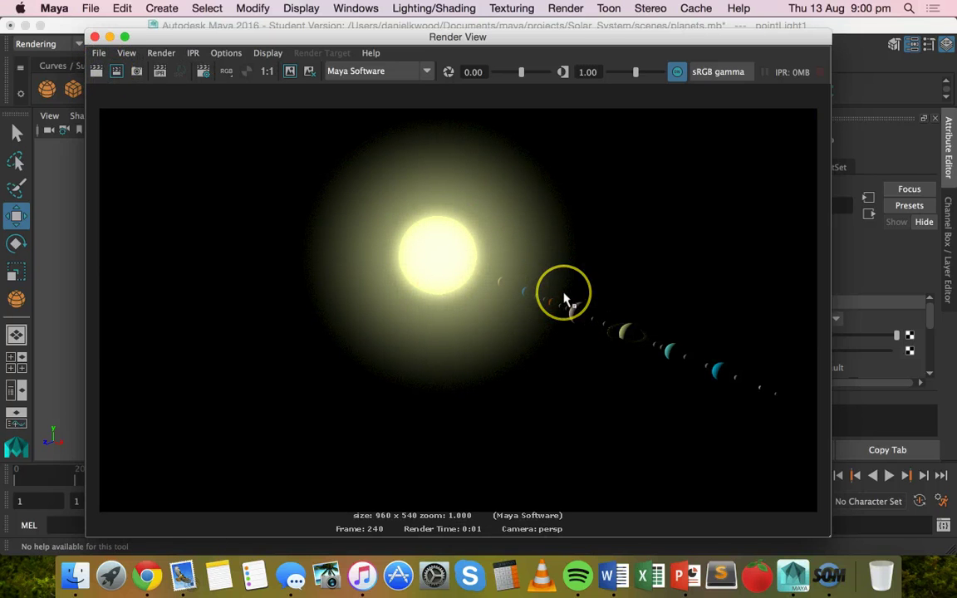
pyautogui.click(448, 263)
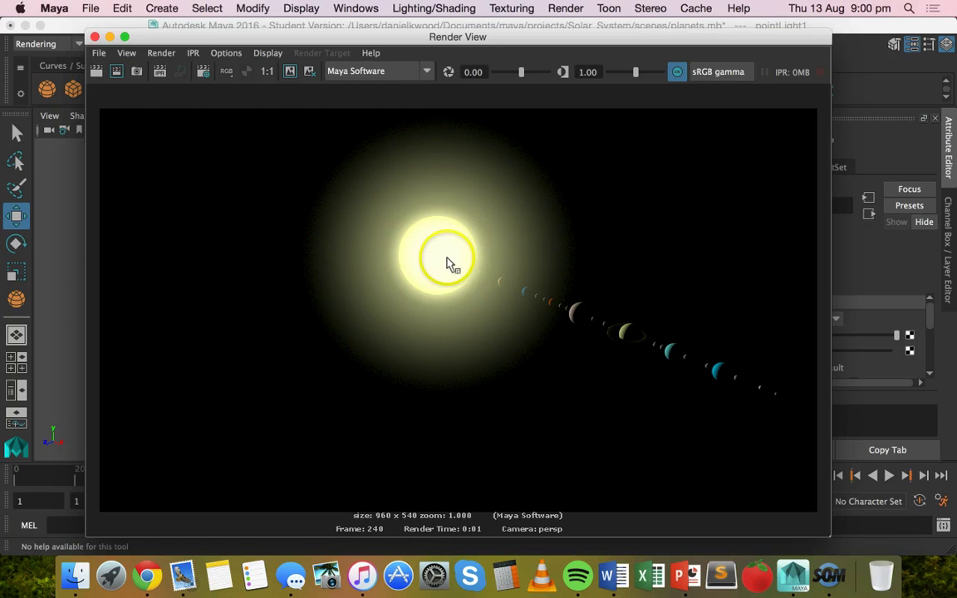
pyautogui.click(95, 38)
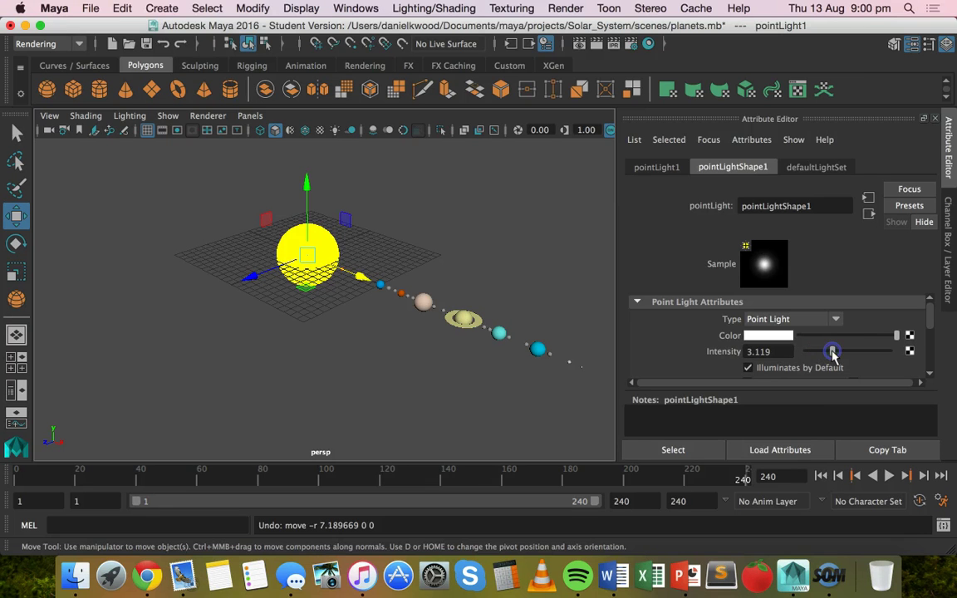
# - Re-render with pointLight1 at intensity 3.119 to see brighter planets, then close Render View
pyautogui.click(584, 43)
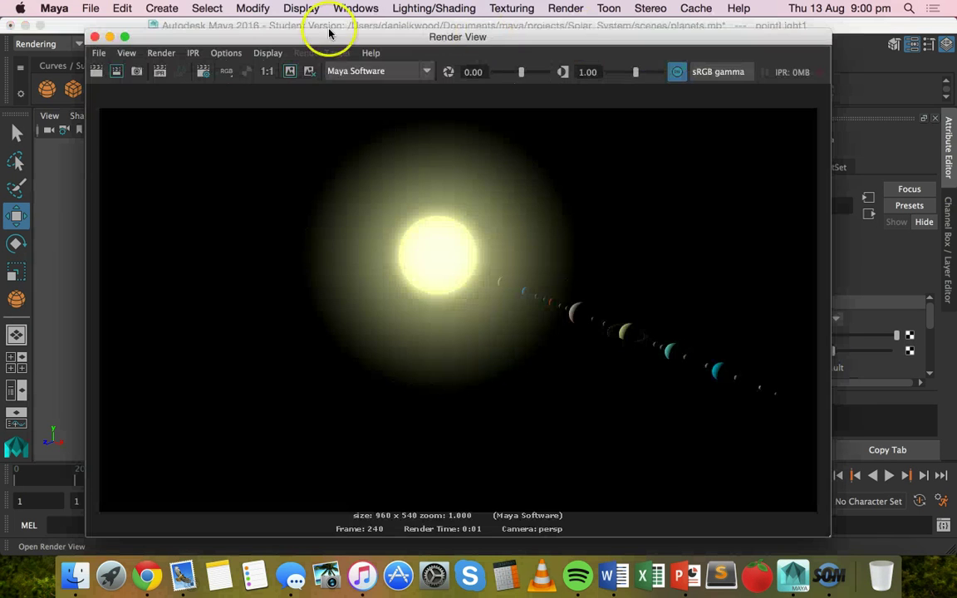
pyautogui.click(97, 73)
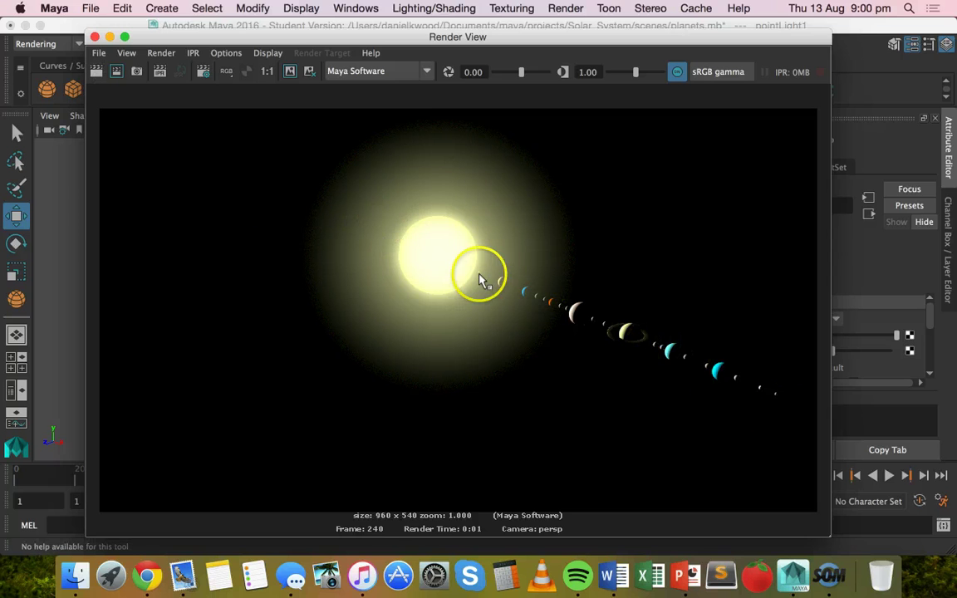
pyautogui.click(93, 37)
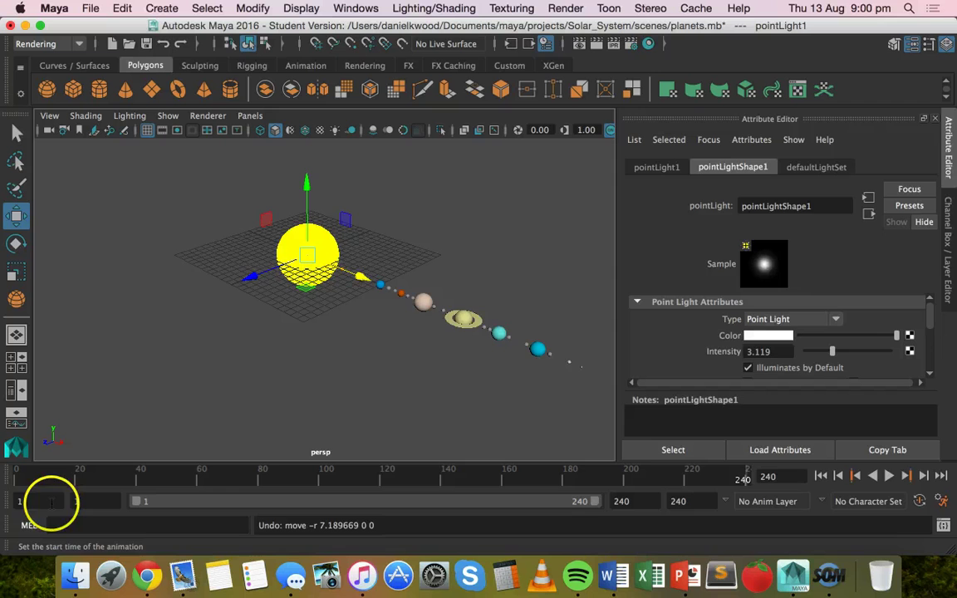
# - Play the animation from frame 1 to watch the planets orbit the lit sun
pyautogui.click(30, 482)
pyautogui.hotkey('alt', 'v')
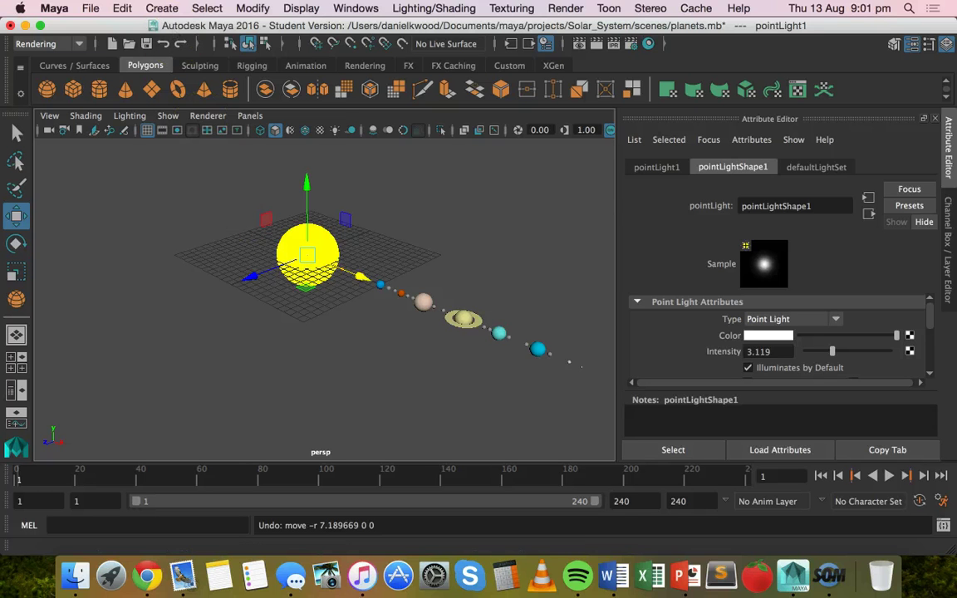
# - Add a directional light, directionalLight1, from the Create > Lights menu
pyautogui.click(162, 7)
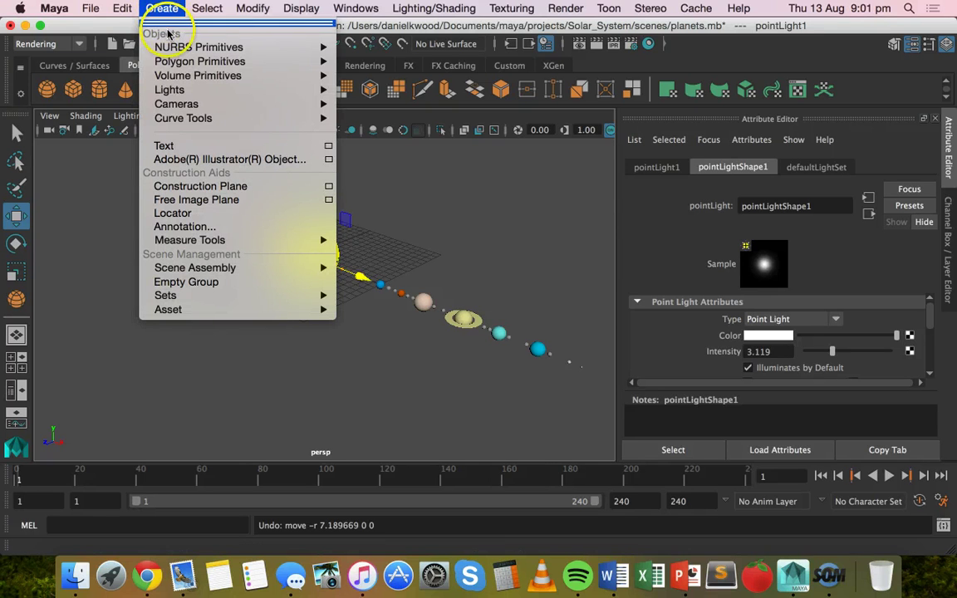
pyautogui.moveTo(188, 90)
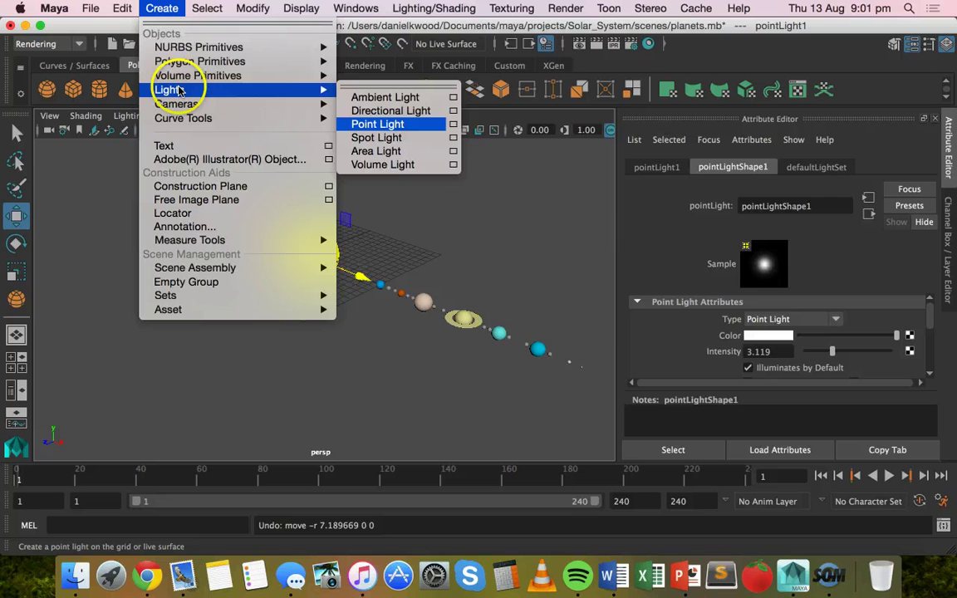
pyautogui.click(410, 114)
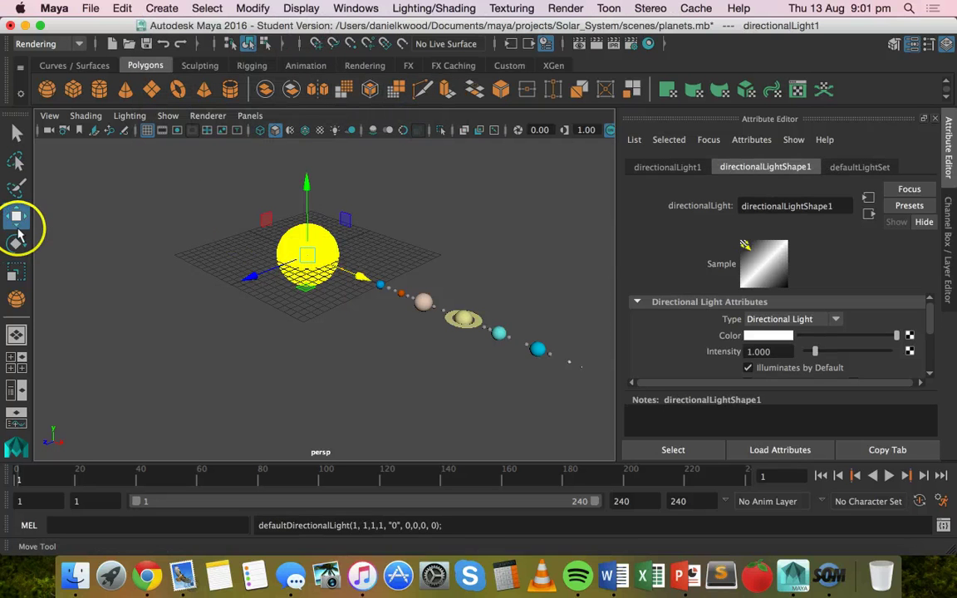
# - Move directionalLight1 along X and Z to sit in front of the sun near the inner planets
pyautogui.moveTo(367, 276); pyautogui.dragTo(432, 308)
pyautogui.moveTo(331, 302); pyautogui.dragTo(325, 312)
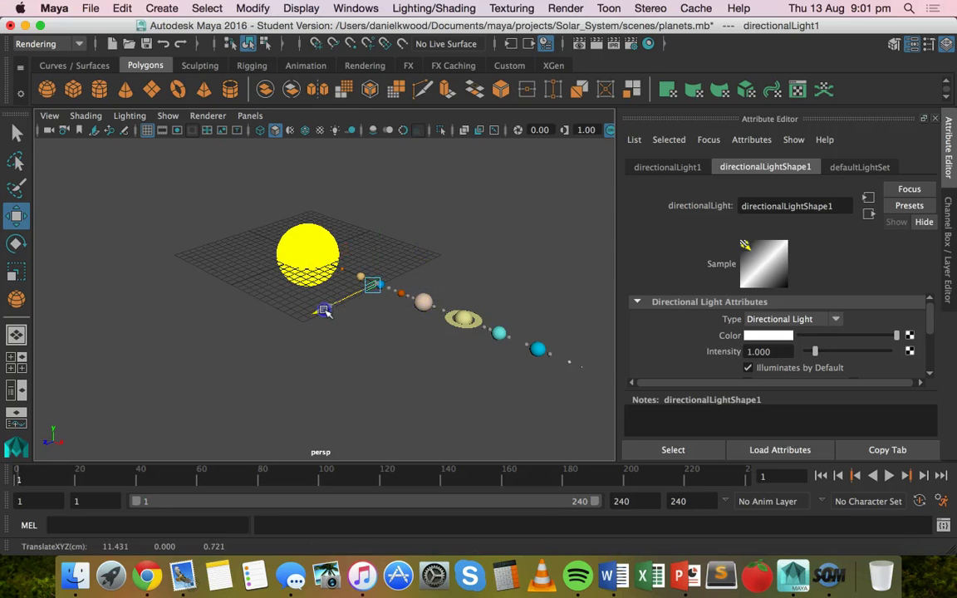
pyautogui.scroll(8, 385, 284)
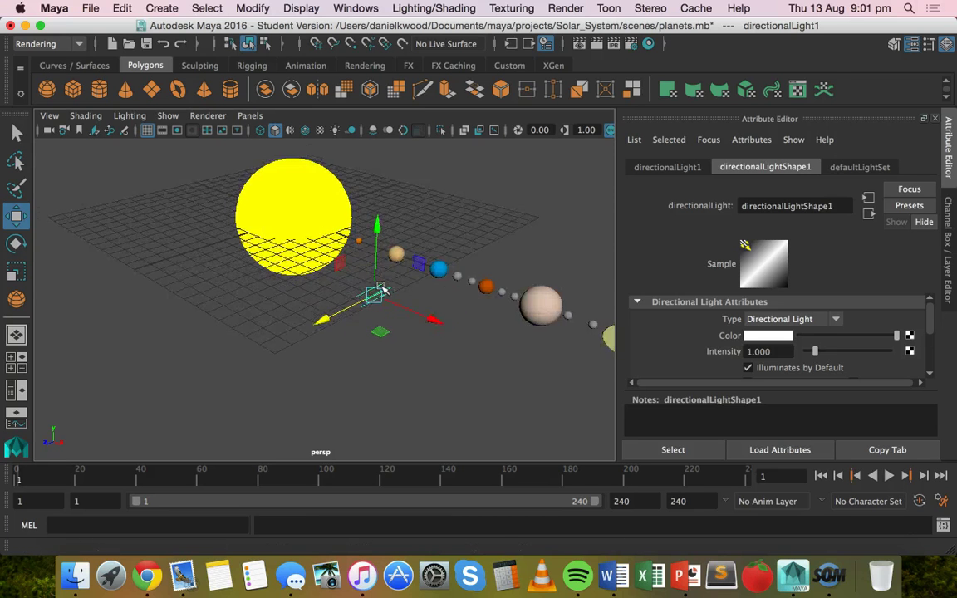
pyautogui.scroll(6, 385, 284)
pyautogui.moveTo(524, 257); pyautogui.dragTo(508, 291)
pyautogui.scroll(-5, 509, 291)
pyautogui.moveTo(456, 314); pyautogui.dragTo(489, 316)
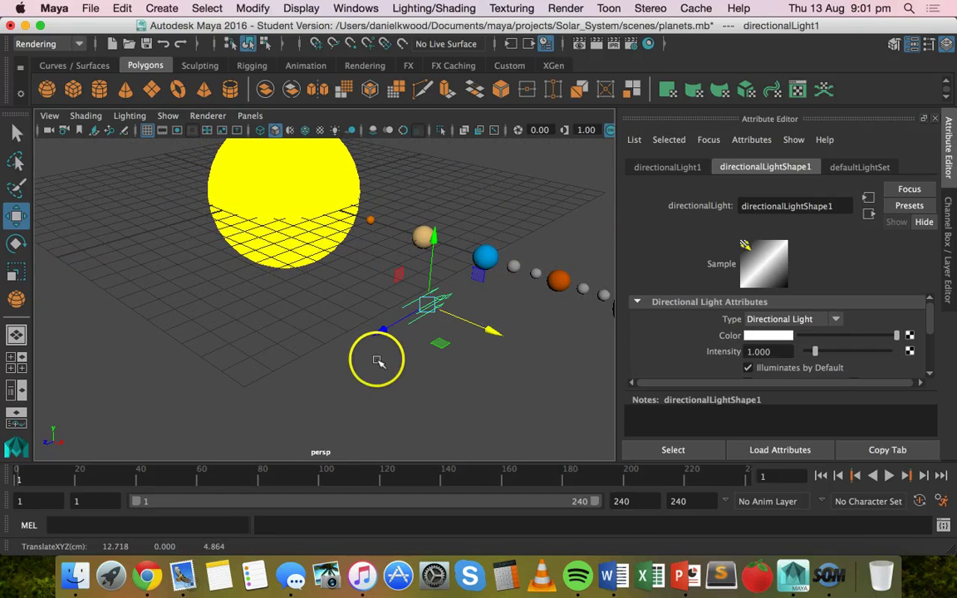
# - Rotate the directional light to about 2.58°, 1.97°, 0.09° to aim it
pyautogui.click(16, 243)
pyautogui.moveTo(382, 329); pyautogui.dragTo(407, 354)
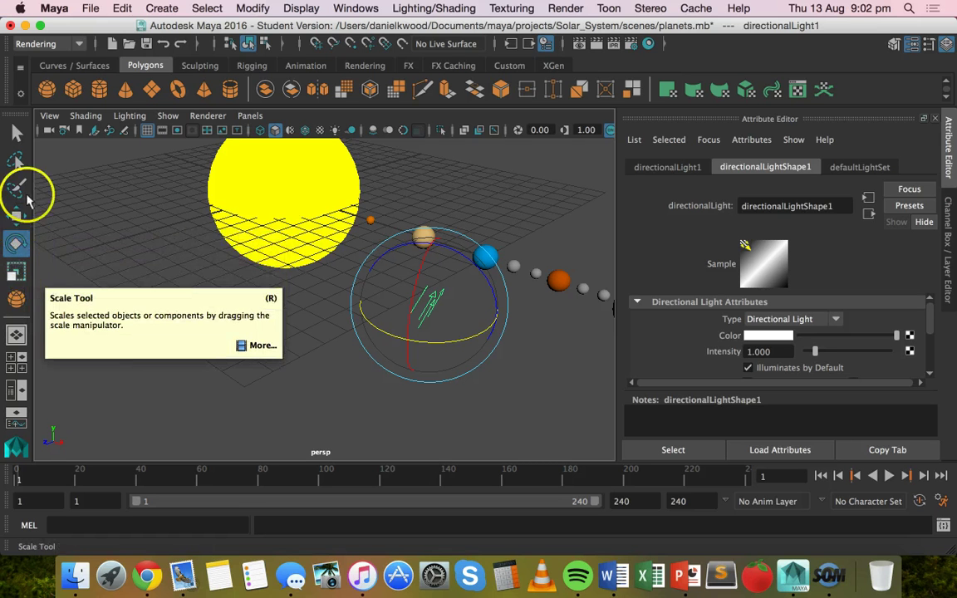
pyautogui.moveTo(433, 331); pyautogui.dragTo(407, 346)
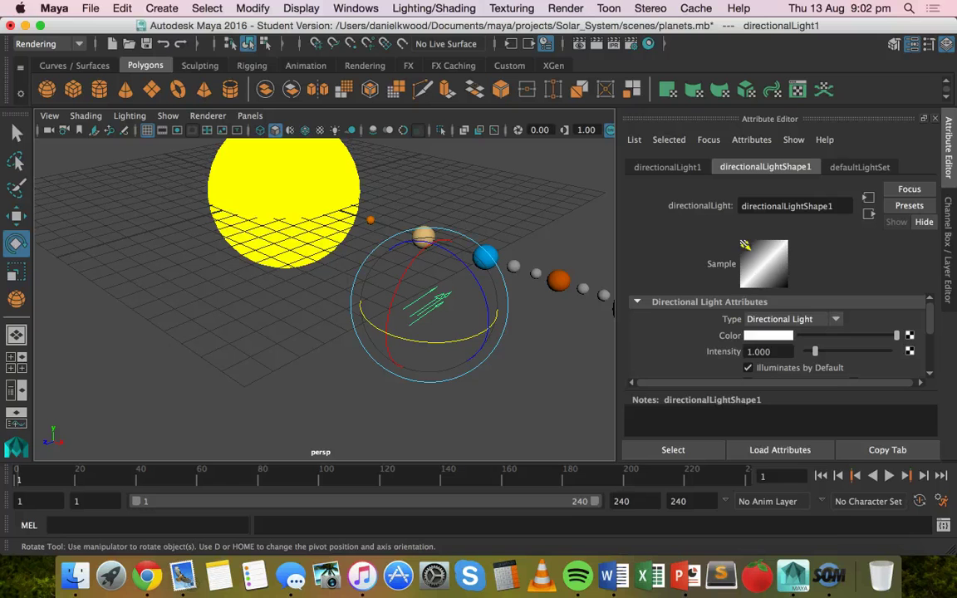
# - Re-render frame 1 from the closer view of the sun, then close Render View
pyautogui.click(580, 43)
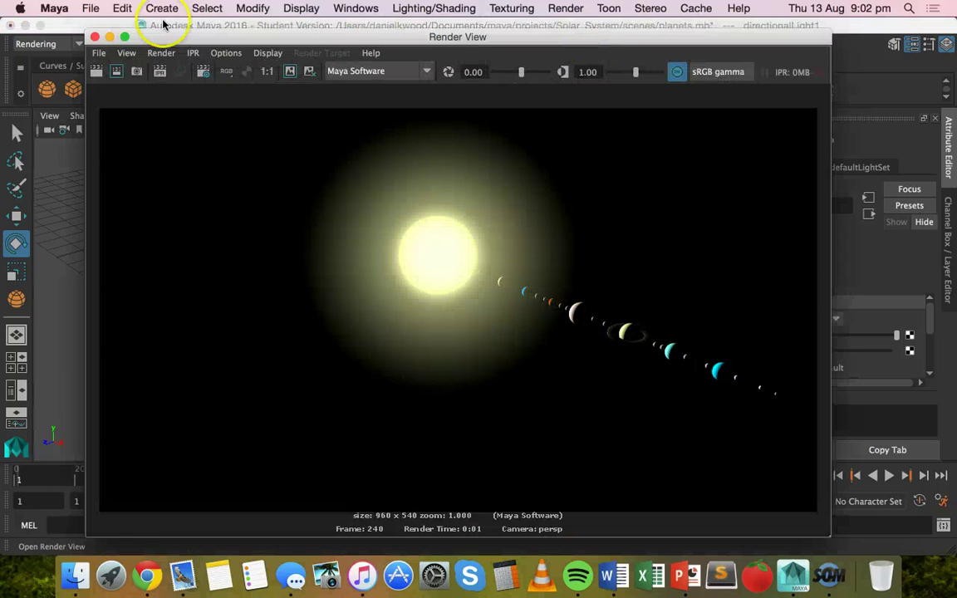
pyautogui.click(98, 72)
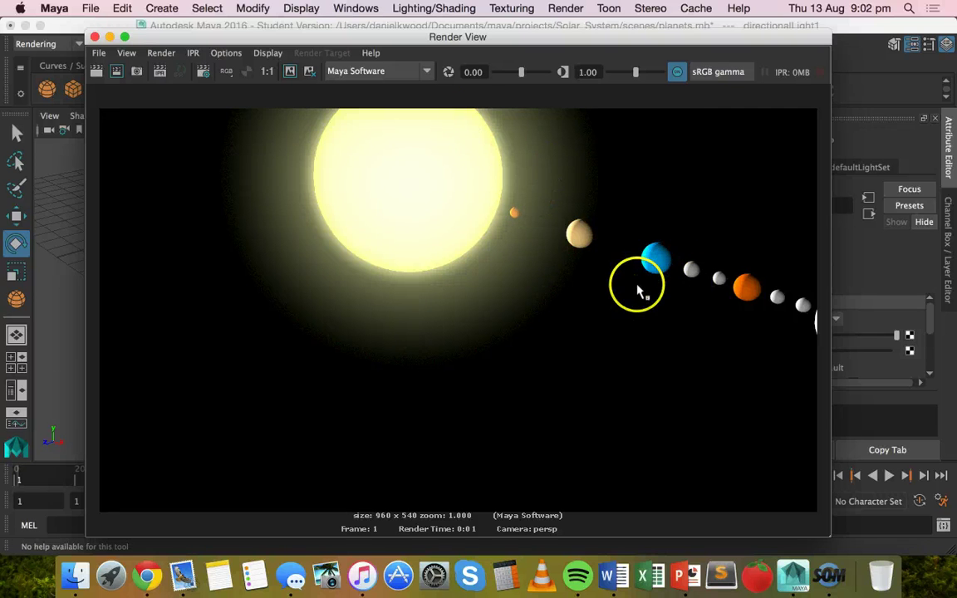
pyautogui.scroll(-2, 638, 279)
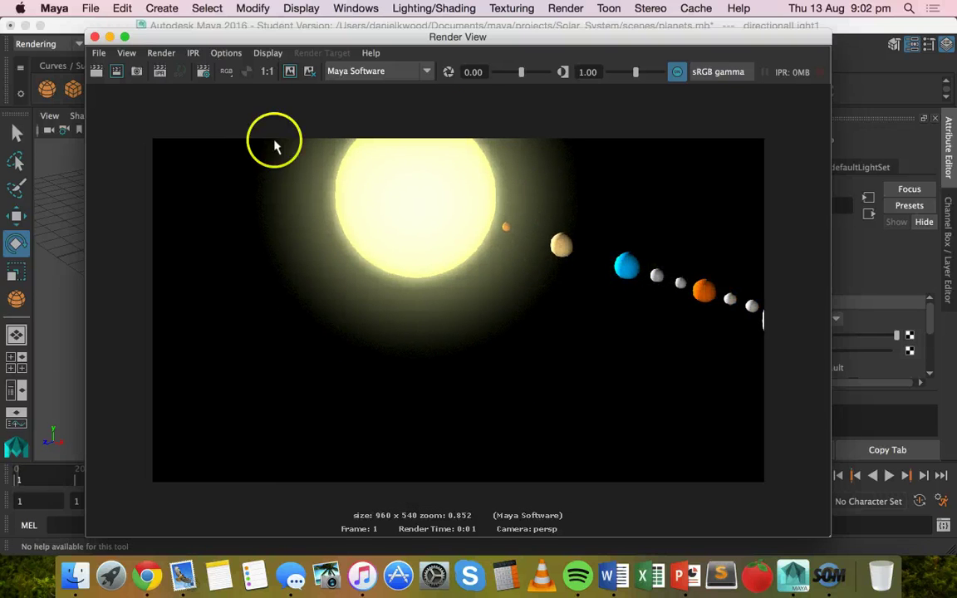
pyautogui.click(95, 37)
# - Tilt the directional light slightly with its rotate ring and deselect it
pyautogui.scroll(-5, 353, 270)
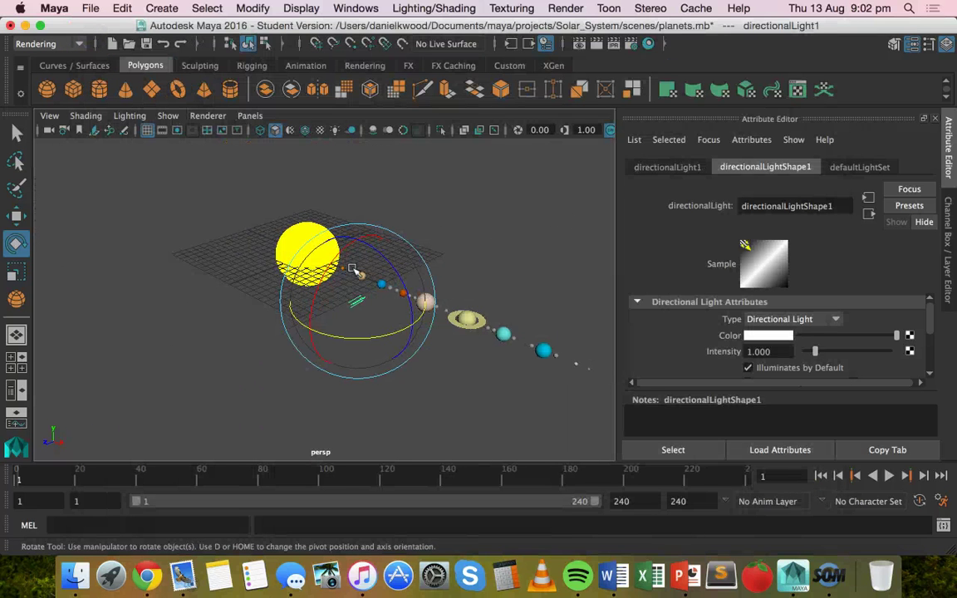
pyautogui.moveTo(330, 297); pyautogui.dragTo(360, 304)
pyautogui.click(297, 207)
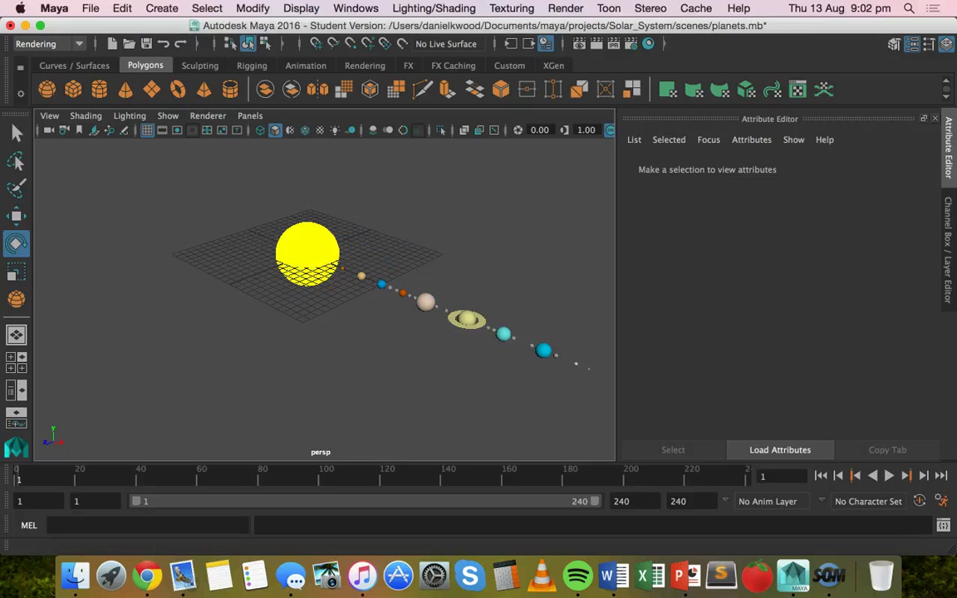
# - Create an area light and move it along X out to the first planet
pyautogui.click(162, 8)
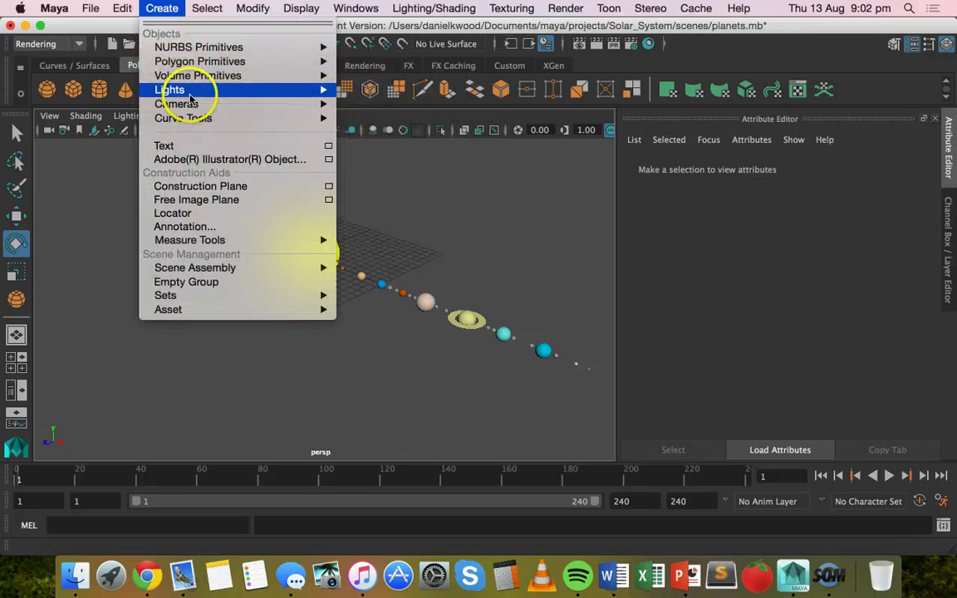
pyautogui.moveTo(257, 91)
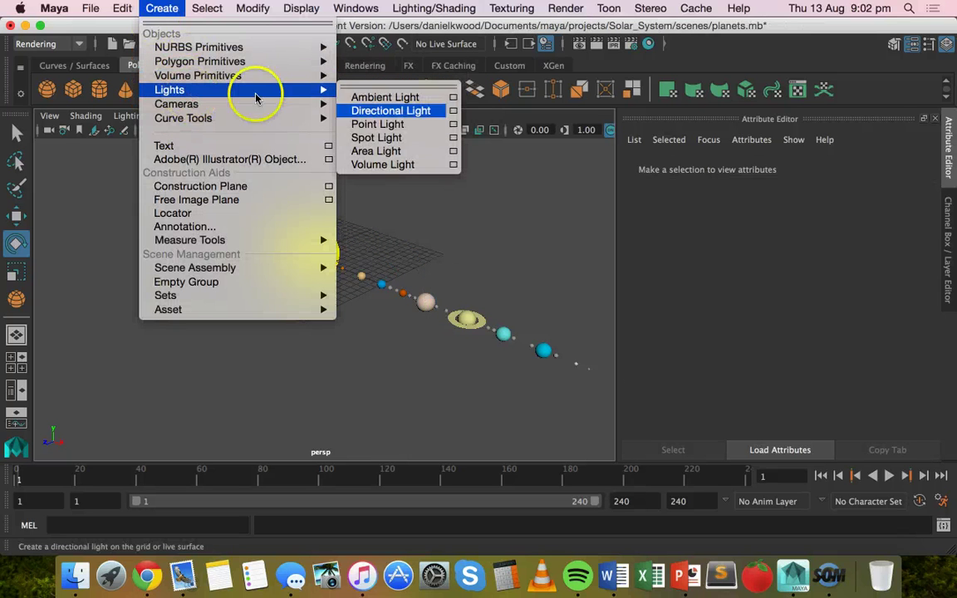
pyautogui.click(384, 151)
pyautogui.scroll(5, 345, 282)
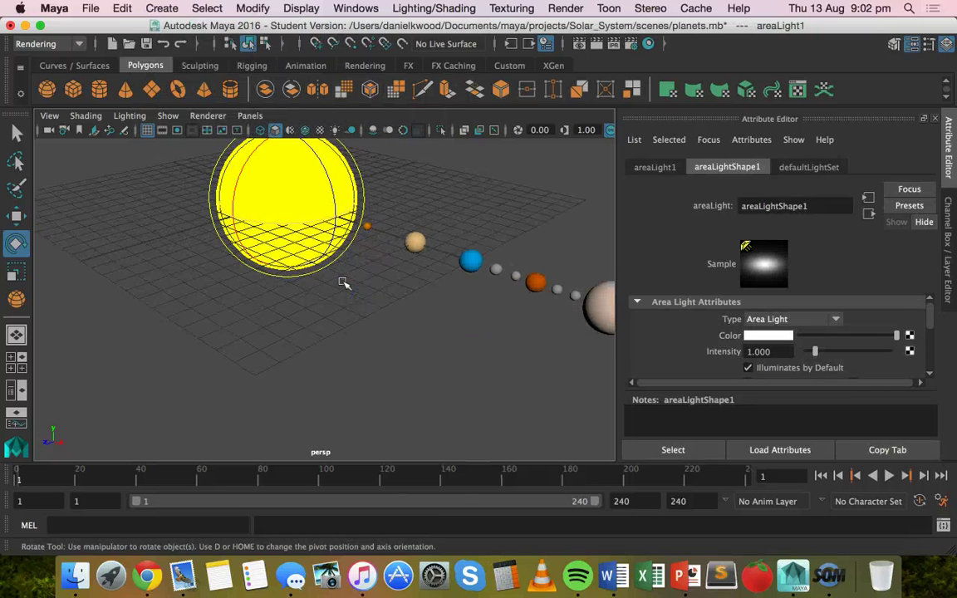
pyautogui.click(16, 216)
pyautogui.moveTo(349, 231); pyautogui.dragTo(480, 272)
pyautogui.click(360, 268)
pyautogui.click(467, 268)
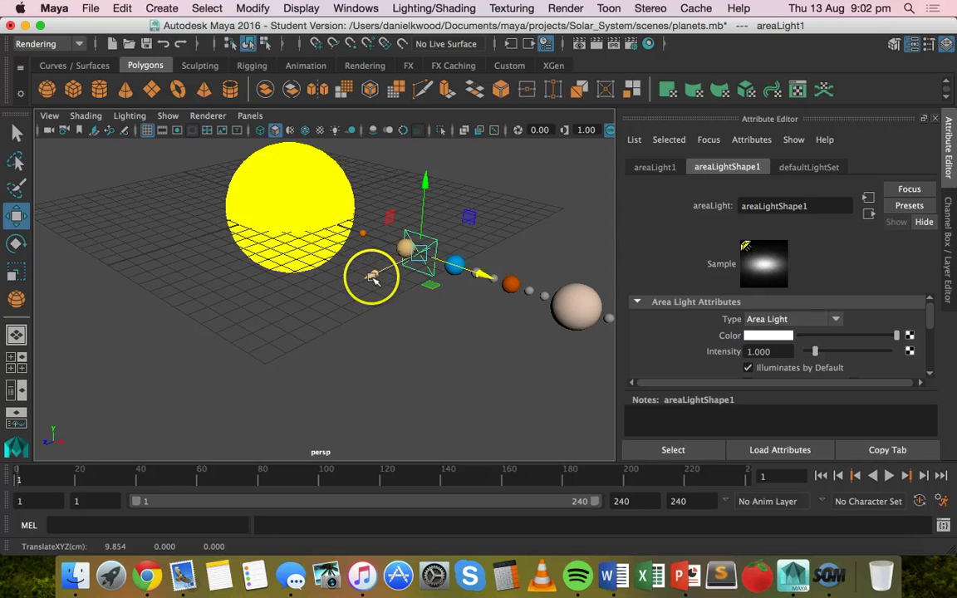
# - Rotate areaLight1 about Y, then nudge it along Z to X 9.854, Z -0.719
pyautogui.click(17, 245)
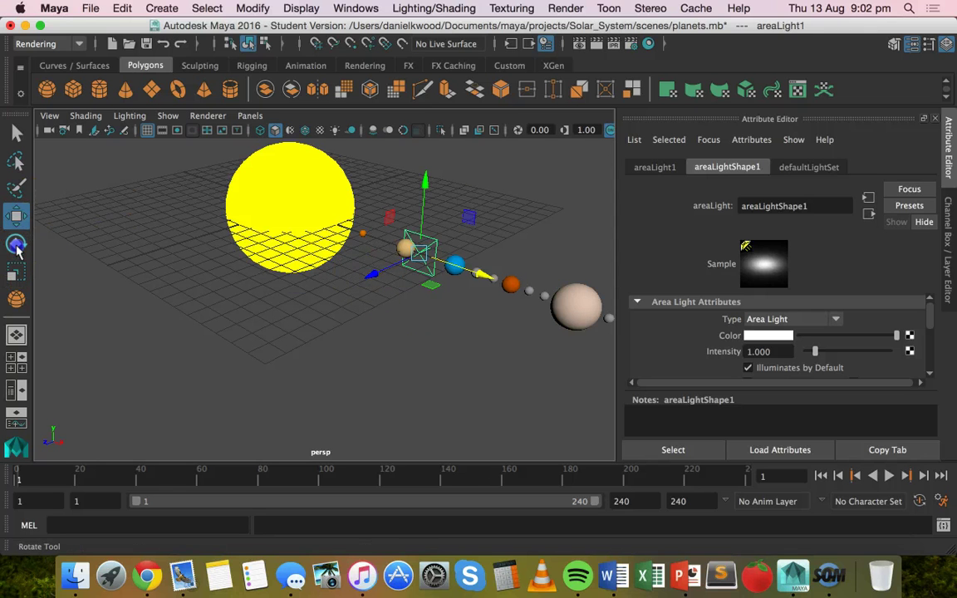
pyautogui.click(16, 245)
pyautogui.moveTo(402, 280); pyautogui.dragTo(483, 288)
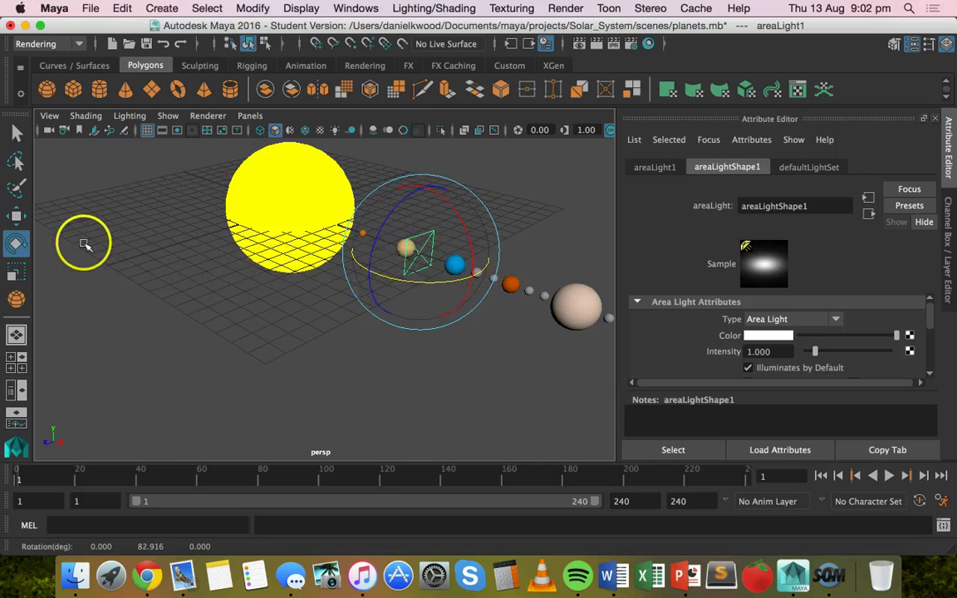
pyautogui.click(17, 213)
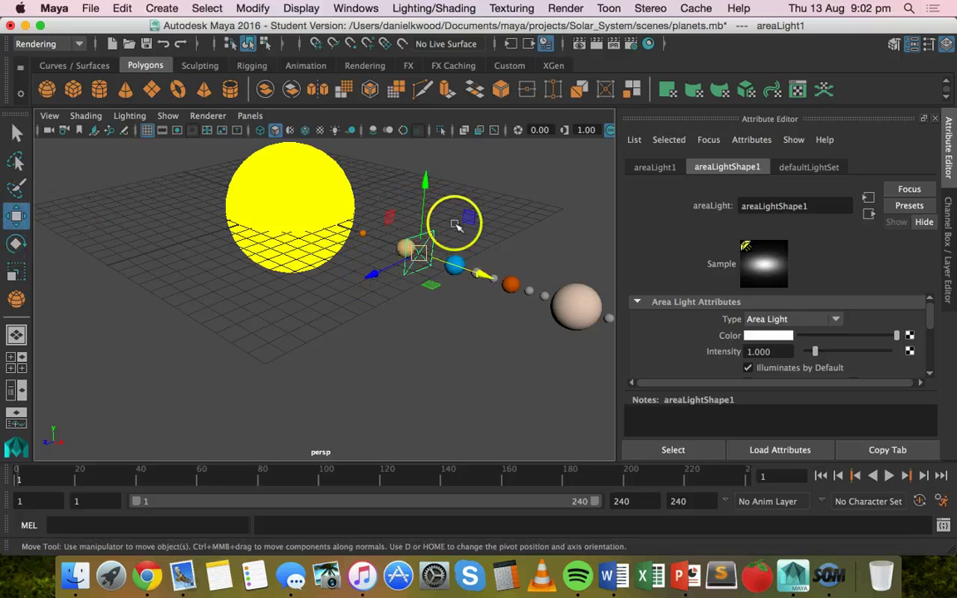
pyautogui.moveTo(372, 273); pyautogui.dragTo(381, 270)
pyautogui.click(290, 186)
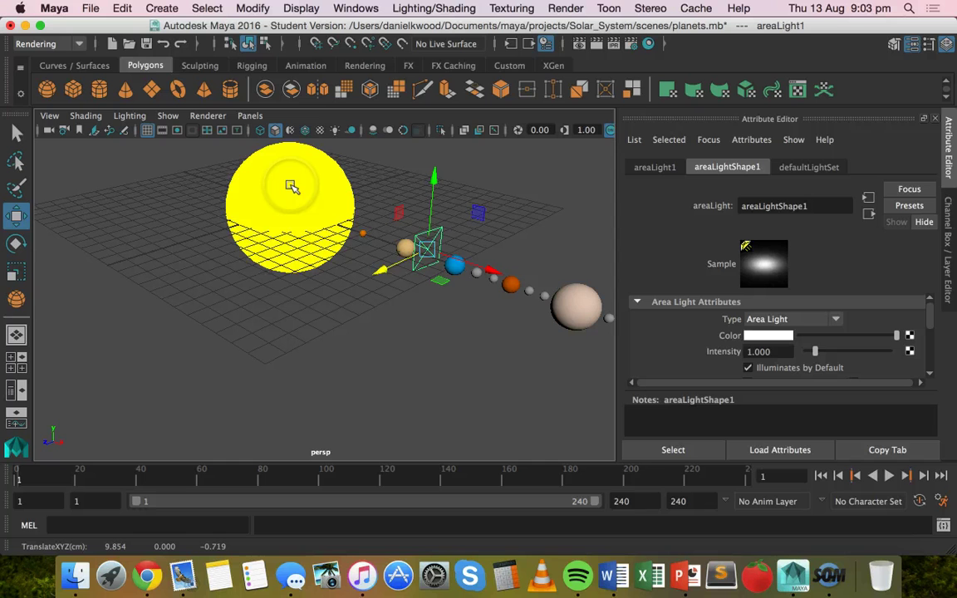
pyautogui.click(429, 256)
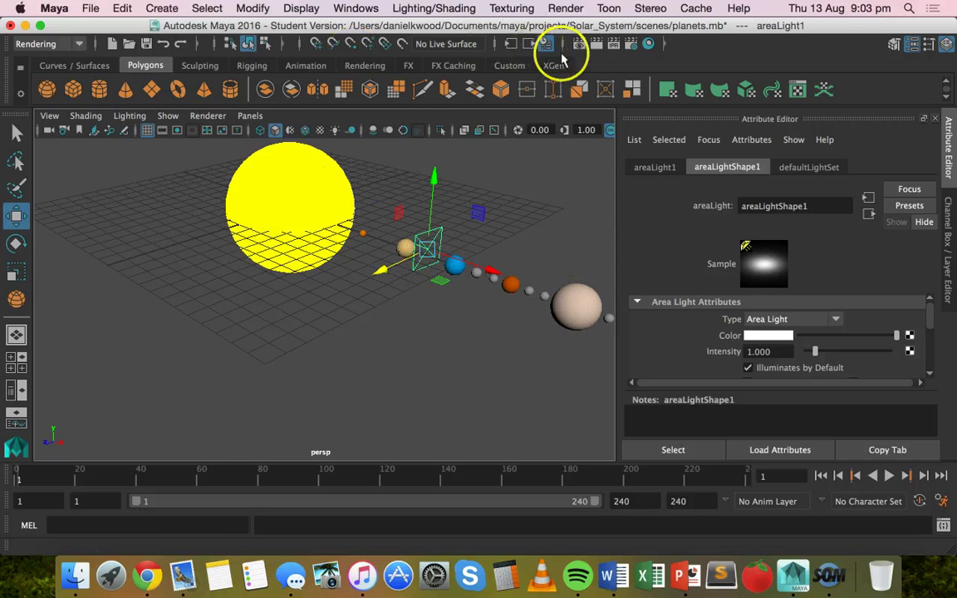
pyautogui.click(586, 48)
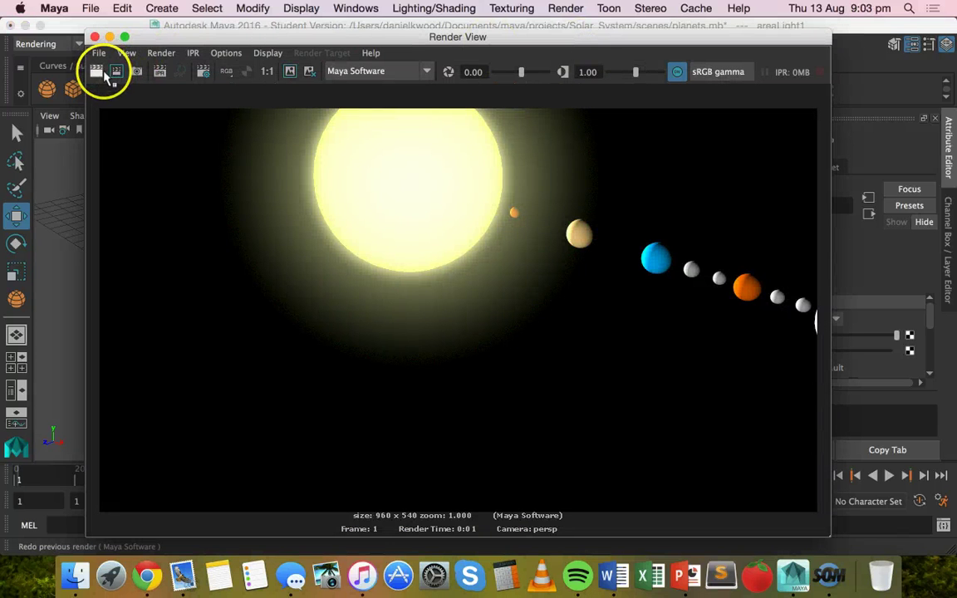
pyautogui.click(98, 72)
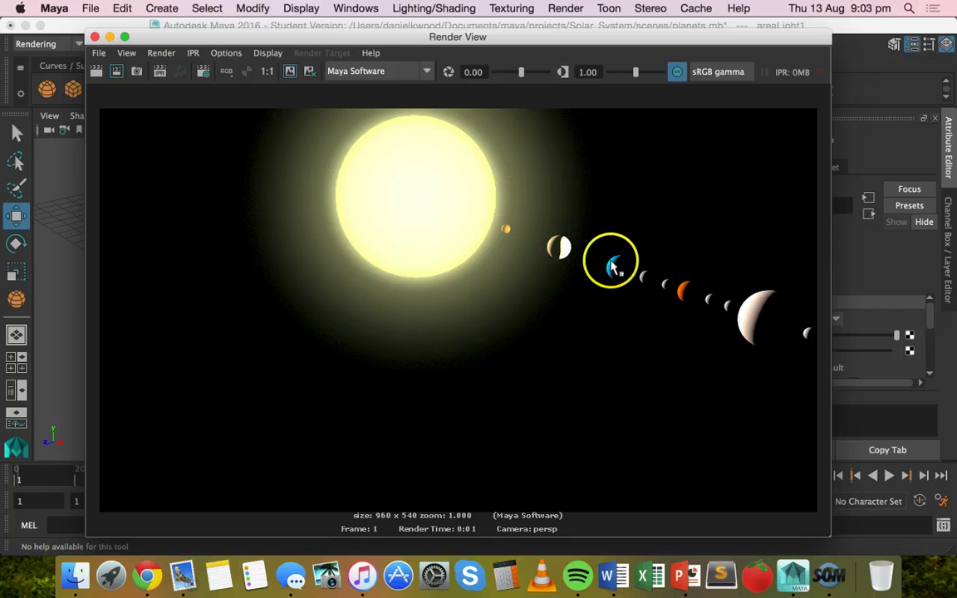
pyautogui.click(94, 36)
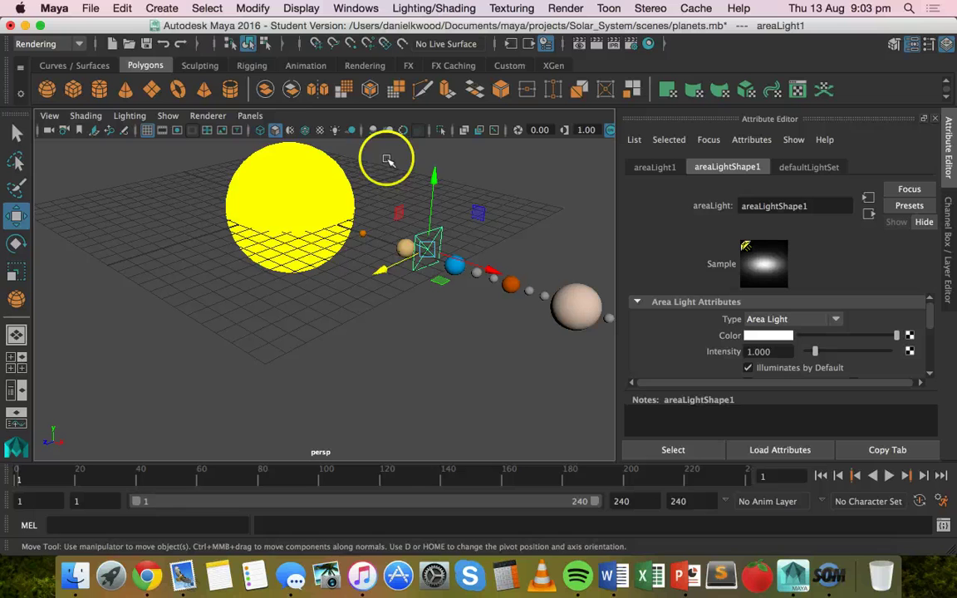
pyautogui.click(165, 8)
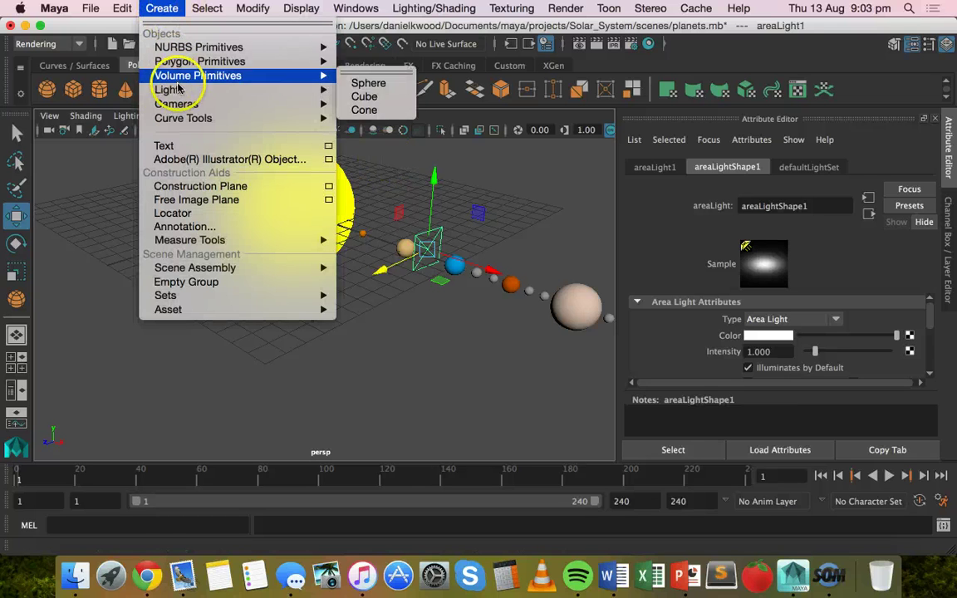
pyautogui.moveTo(171, 97)
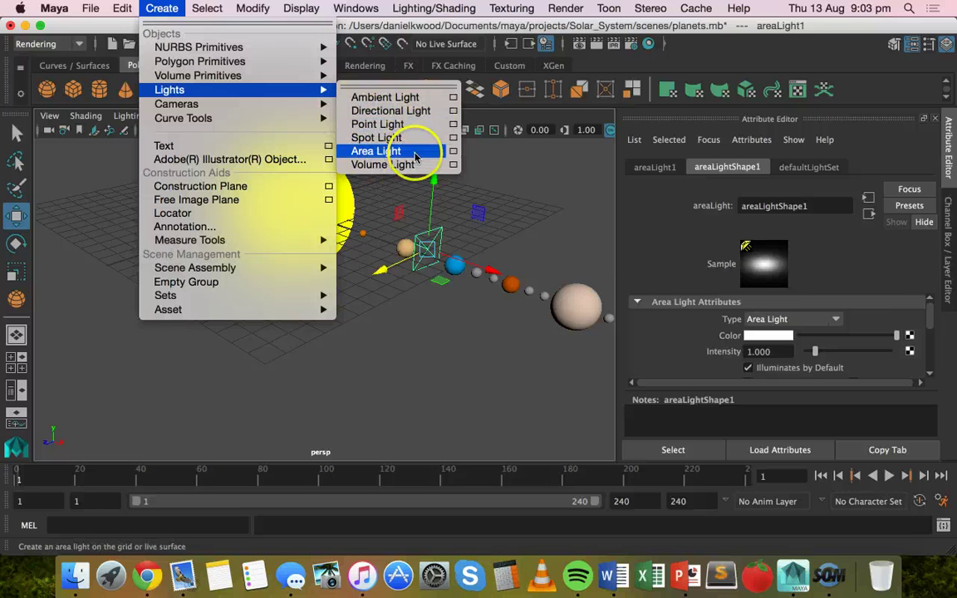
pyautogui.click(347, 385)
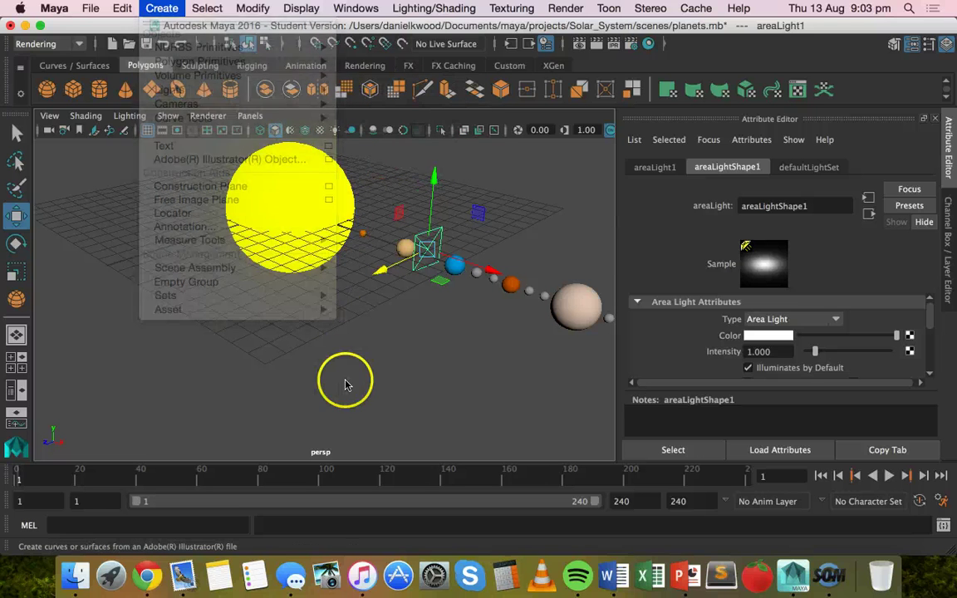